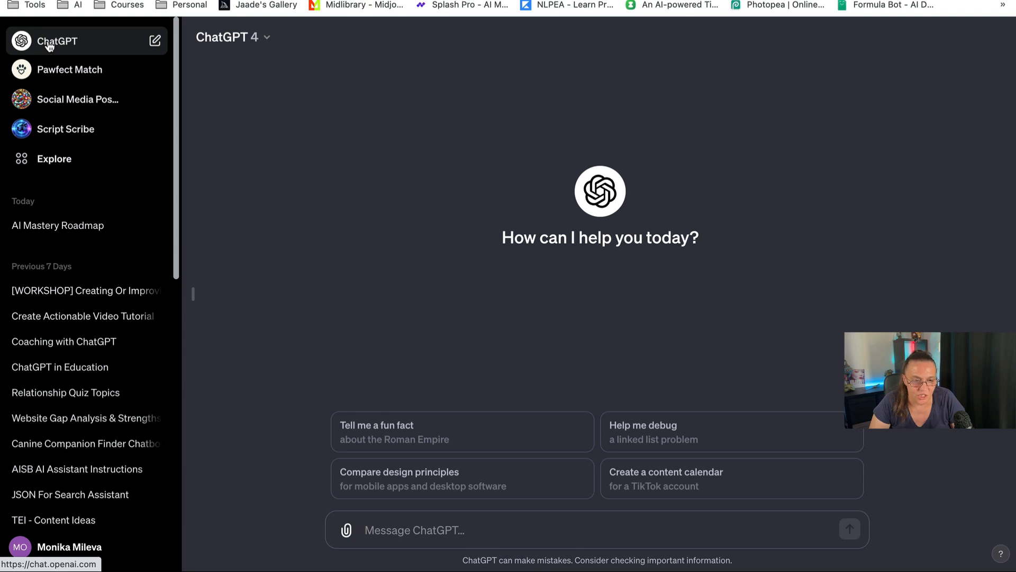
- Switch the chat model to Plugins and look through the list of installed plugins
click(266, 40)
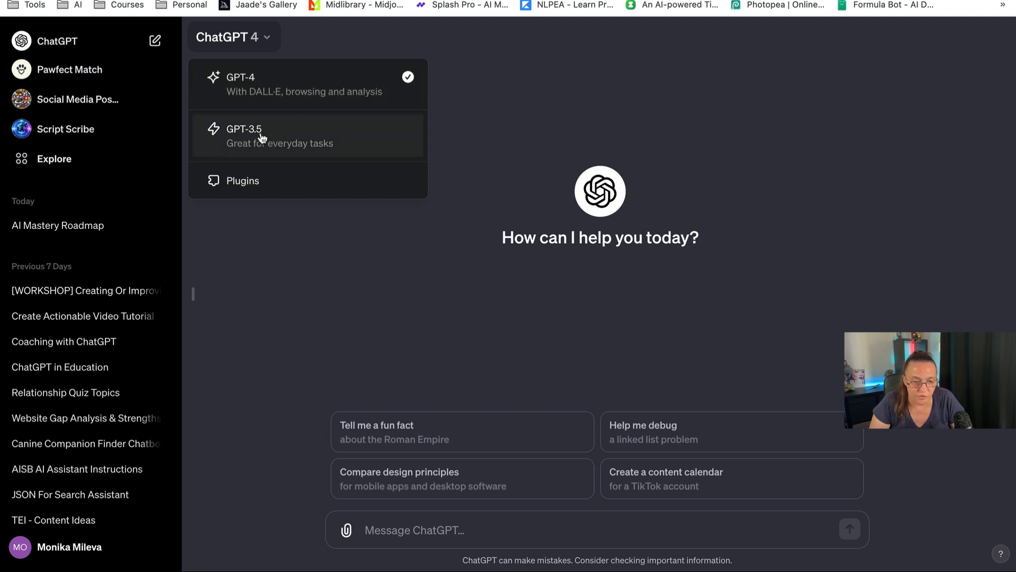
click(245, 184)
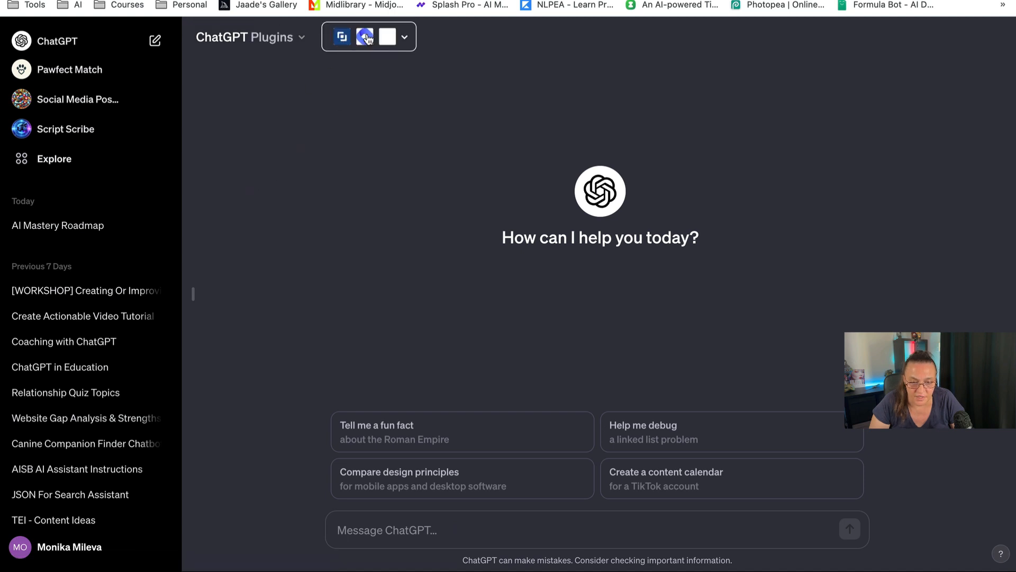
click(406, 37)
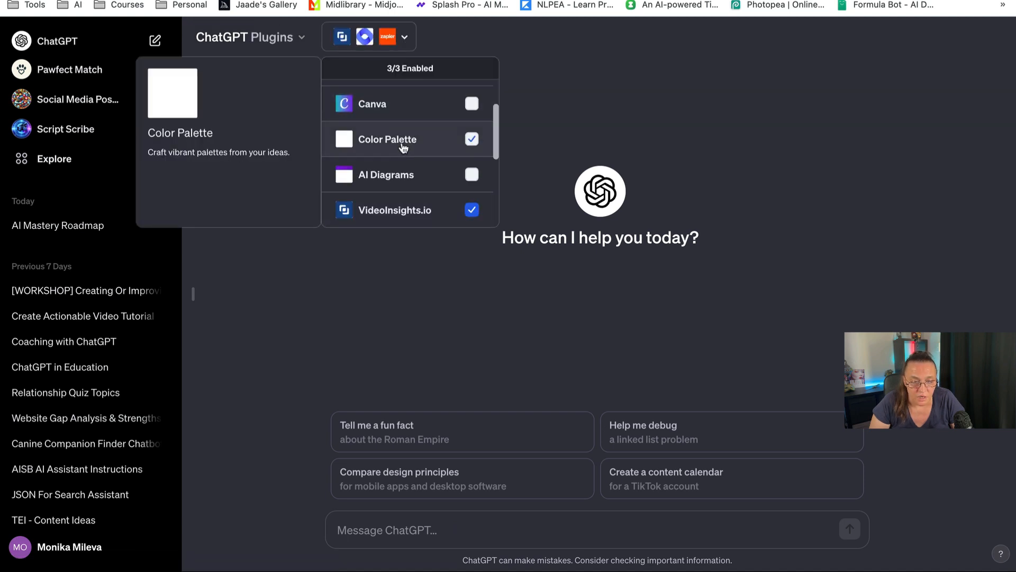
scroll(403, 148, down, 3)
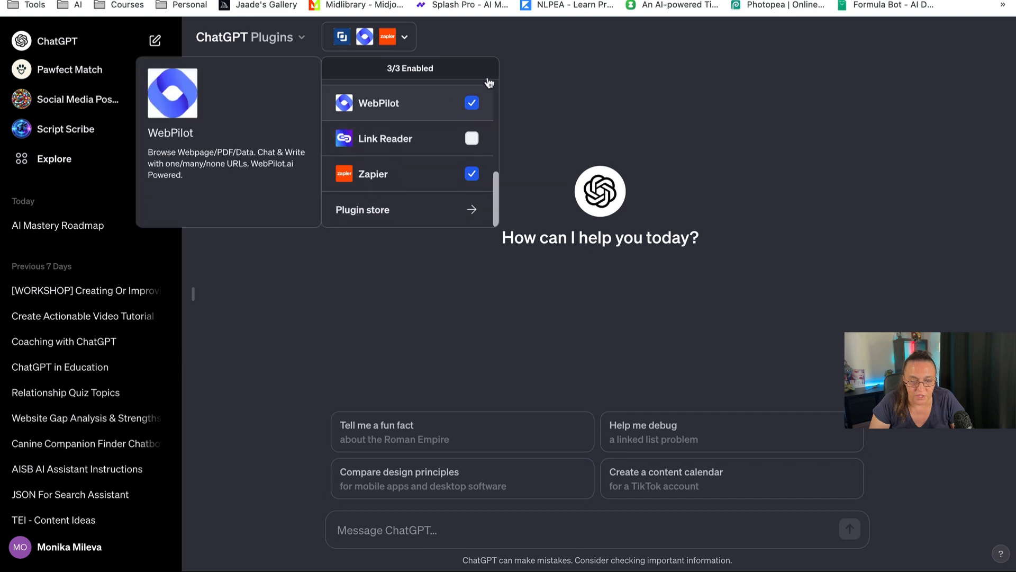
click(466, 46)
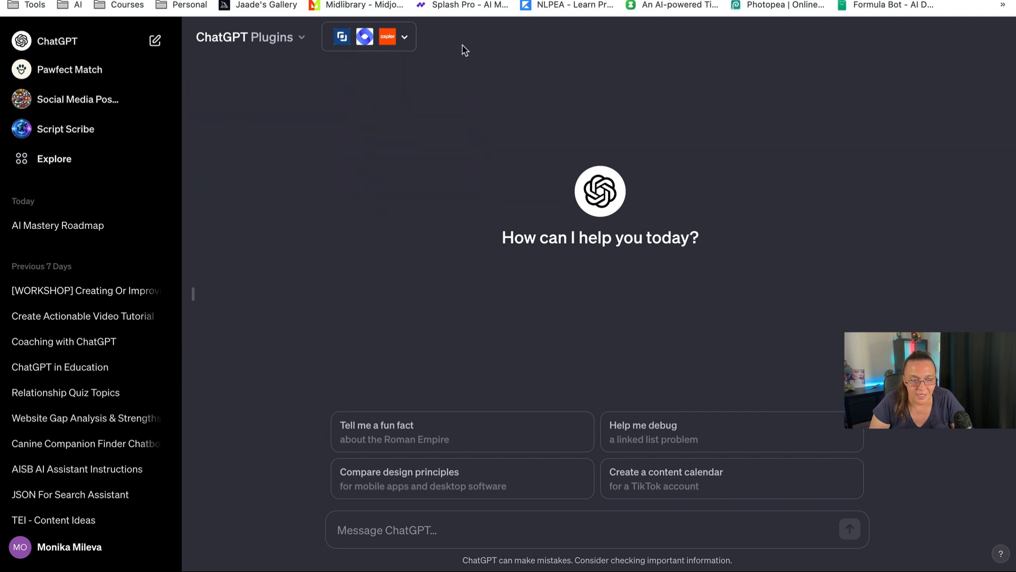
- Open the Explore page and look through the custom GPTs, the recently used ones and those made by OpenAI
click(47, 162)
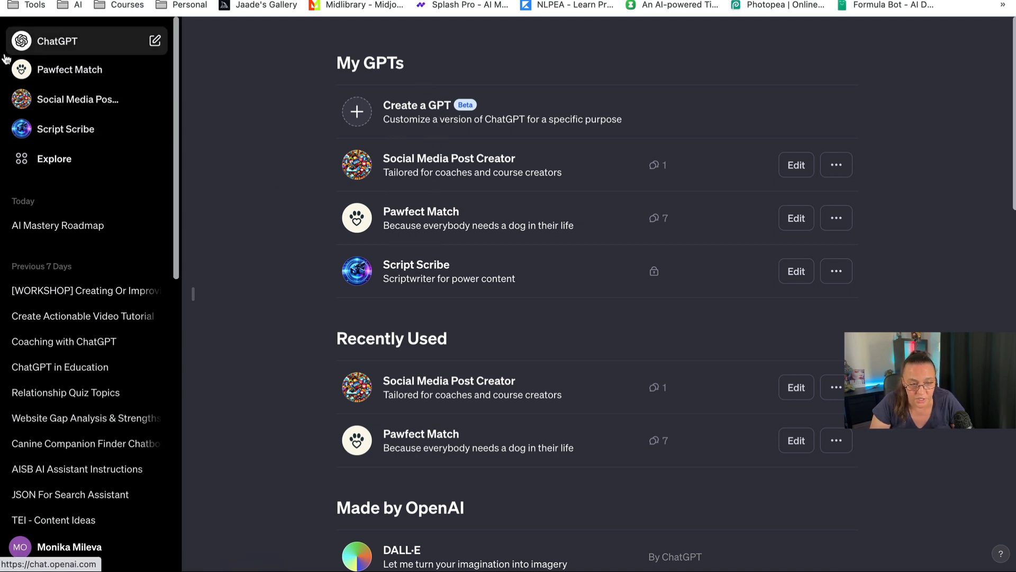
scroll(683, 240, down, 5)
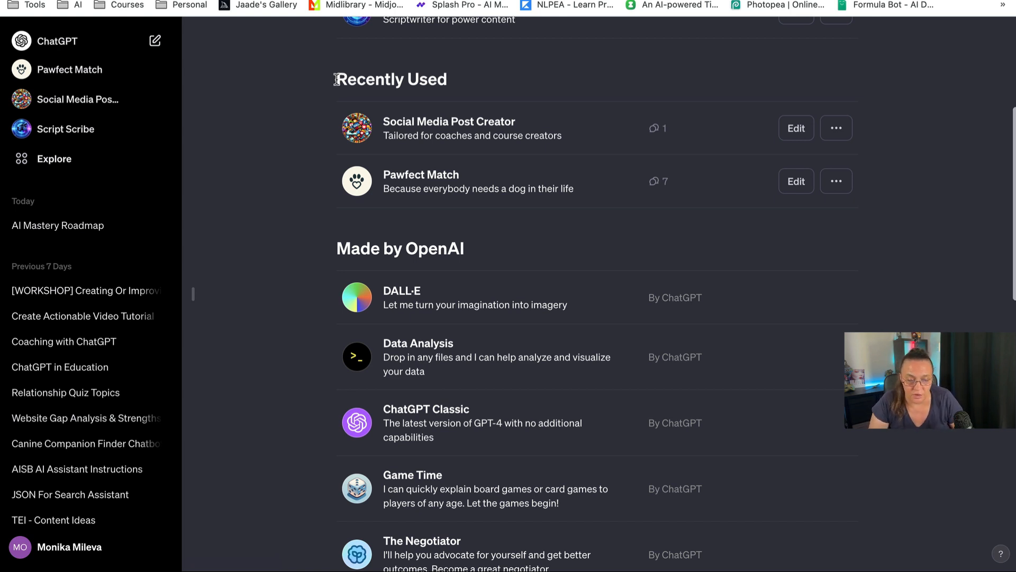
scroll(303, 141, down, 3)
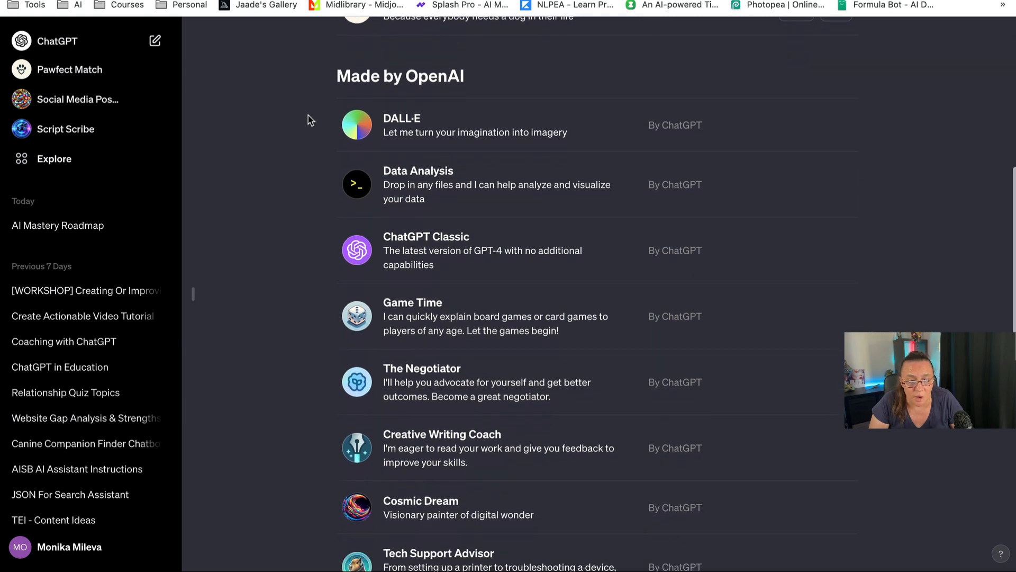
scroll(316, 103, down, 1)
scroll(316, 103, down, 9)
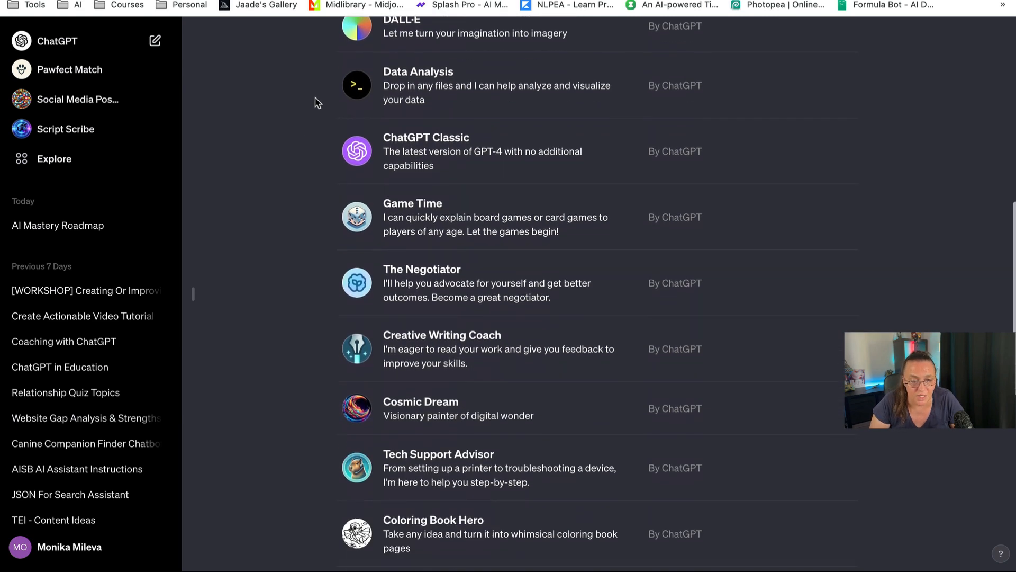
scroll(316, 104, down, 2)
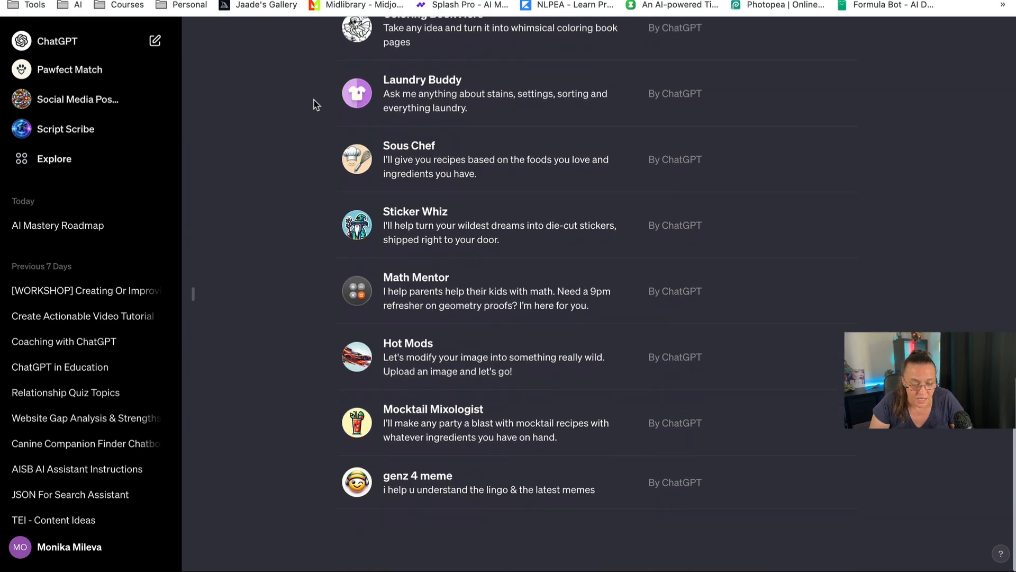
scroll(319, 106, up, 18)
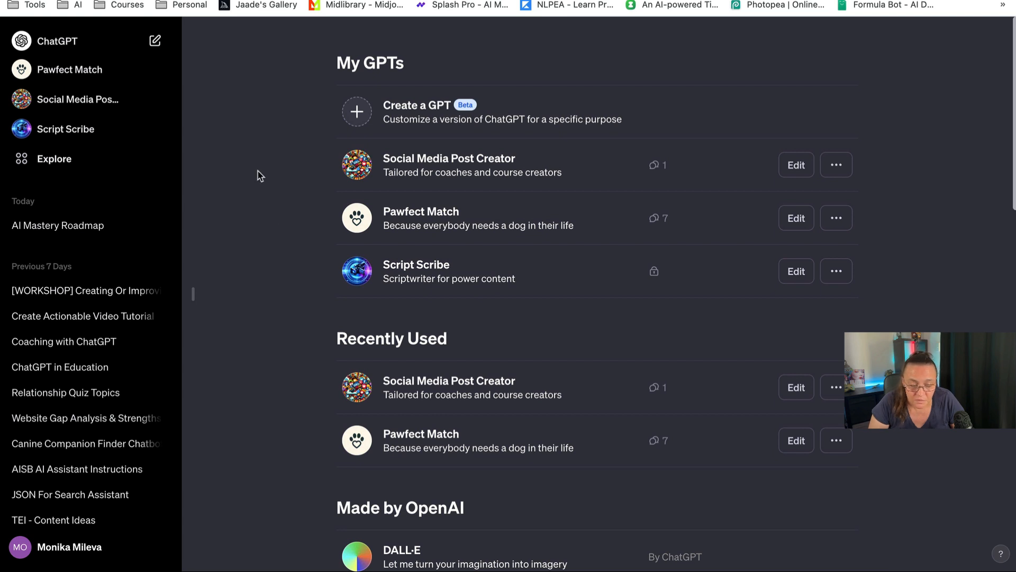
- Start creating a new GPT and review the name, description and instructions fields in its manual configuration
click(357, 112)
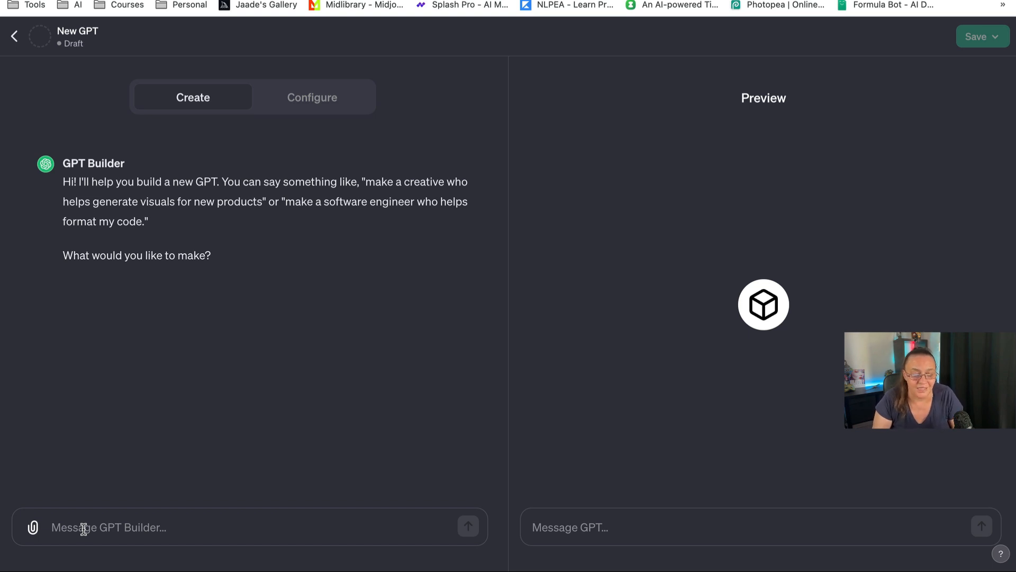
click(326, 101)
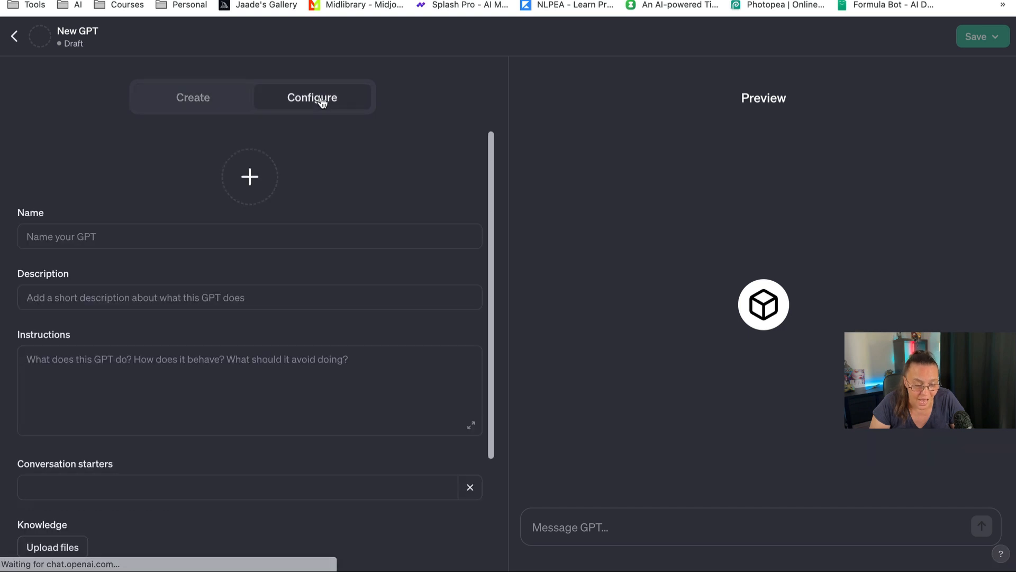
scroll(345, 166, down, 1)
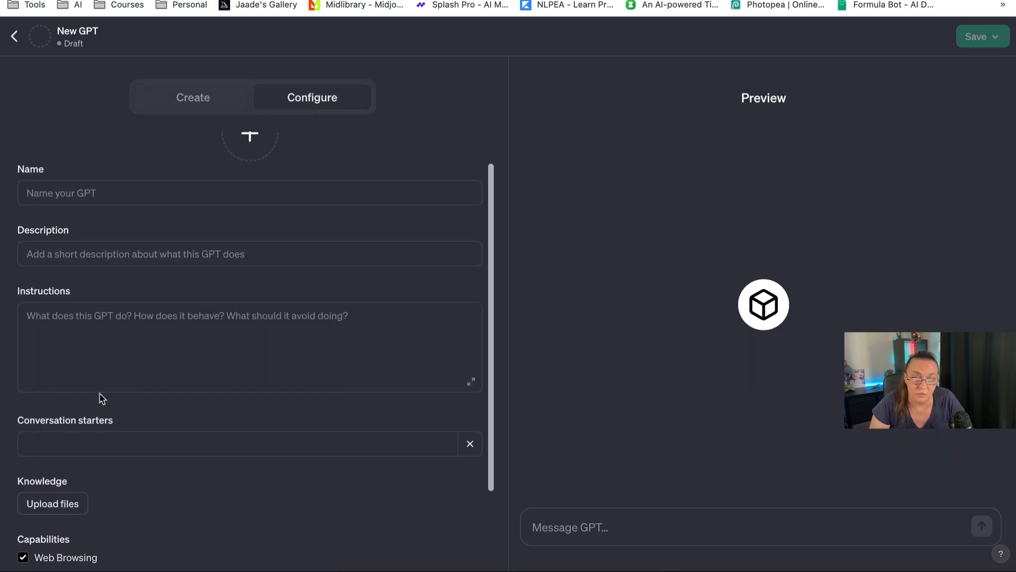
click(99, 188)
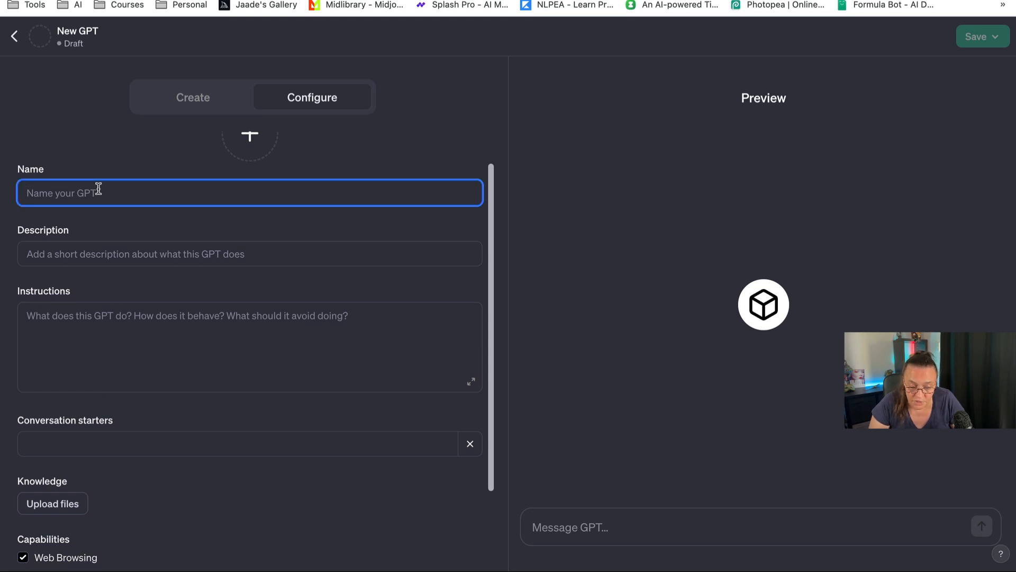
click(82, 249)
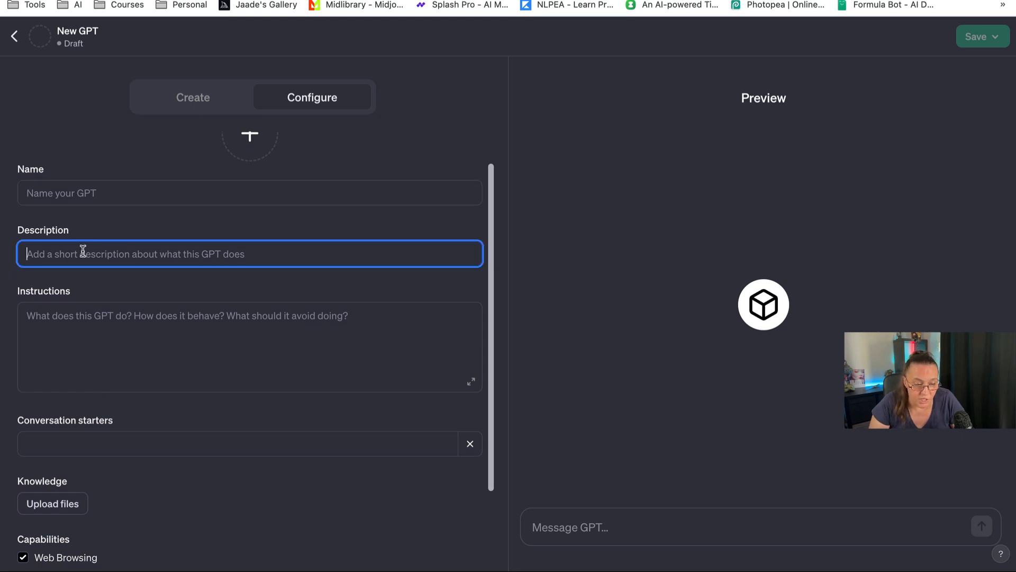
click(69, 325)
- Enable the Code Interpreter capability for the new GPT and inspect its Actions setup page
scroll(106, 265, down, 2)
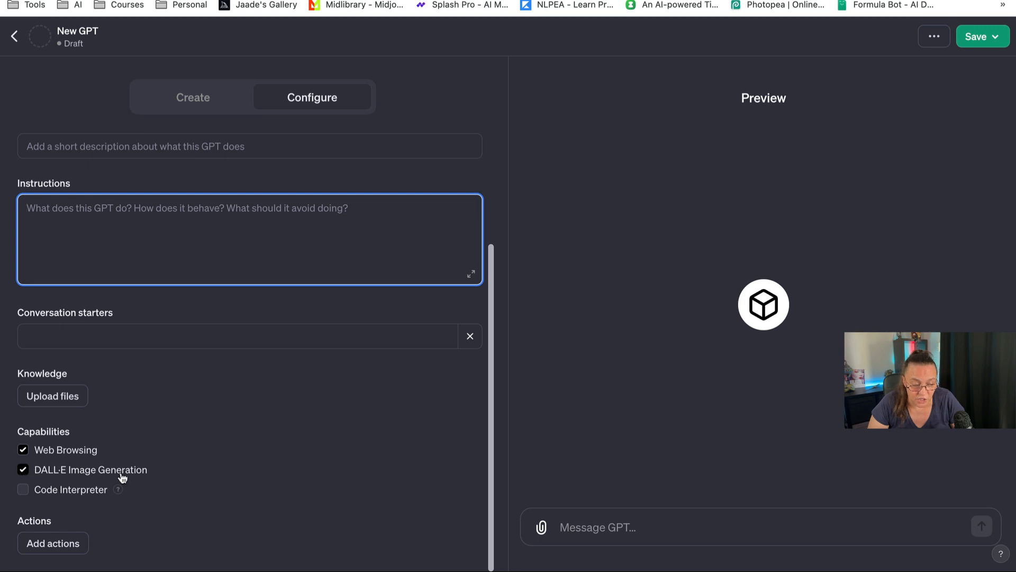
click(25, 490)
mouse_move(120, 490)
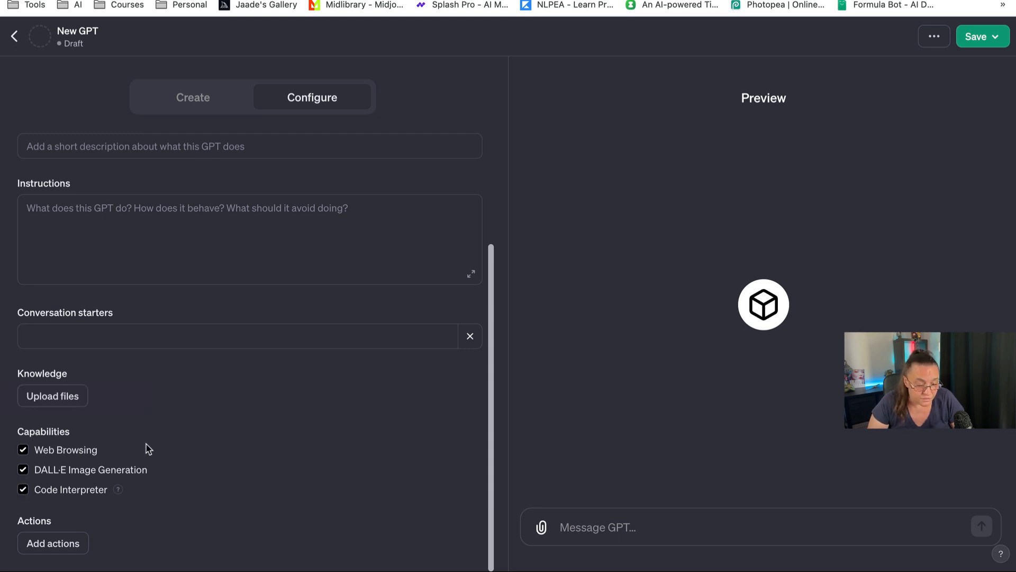
click(66, 544)
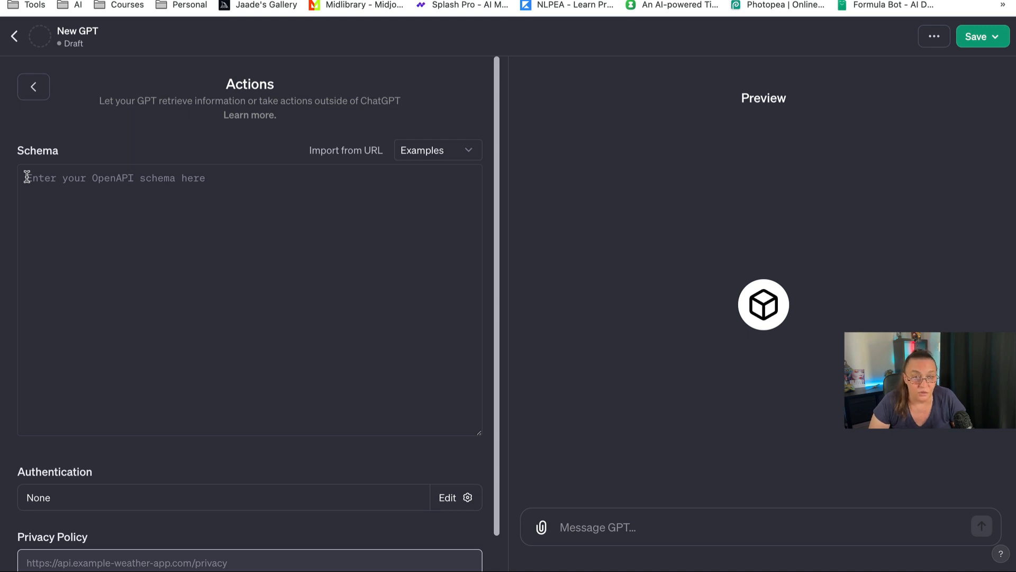
click(32, 87)
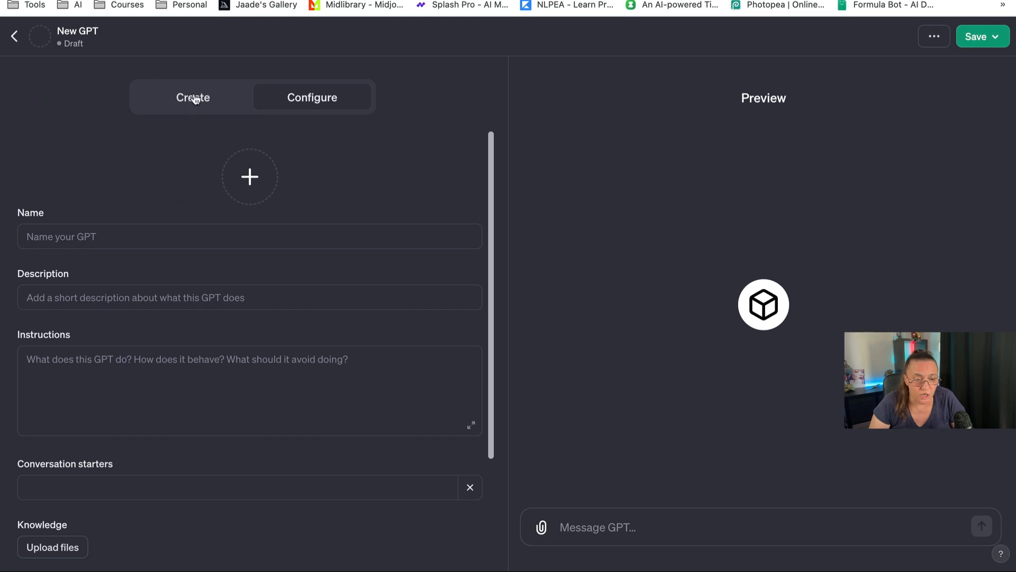
- Return to the conversational GPT Builder and send the message "I want to create a GPT that will onboard my members"
click(196, 100)
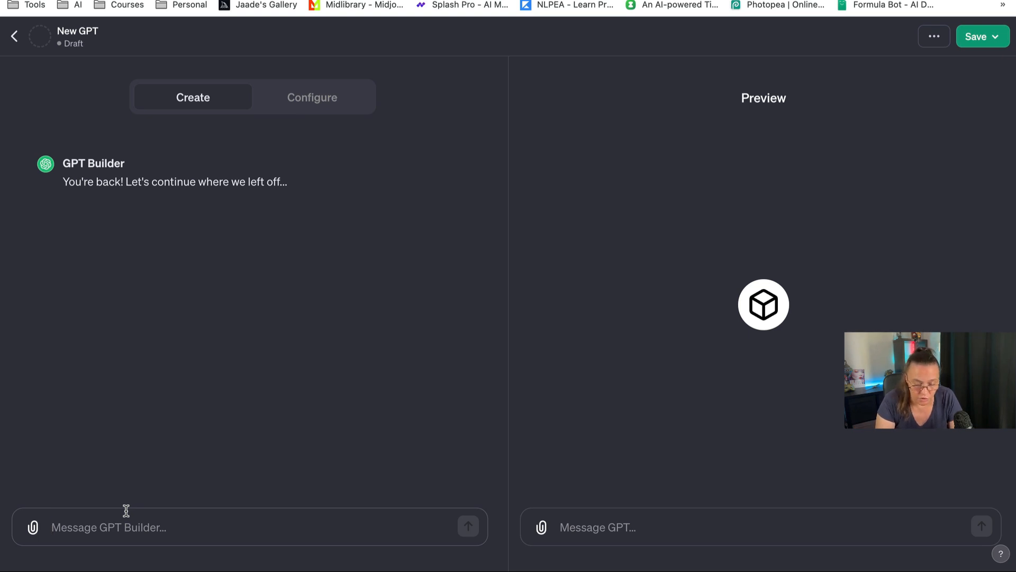
text(I wa)
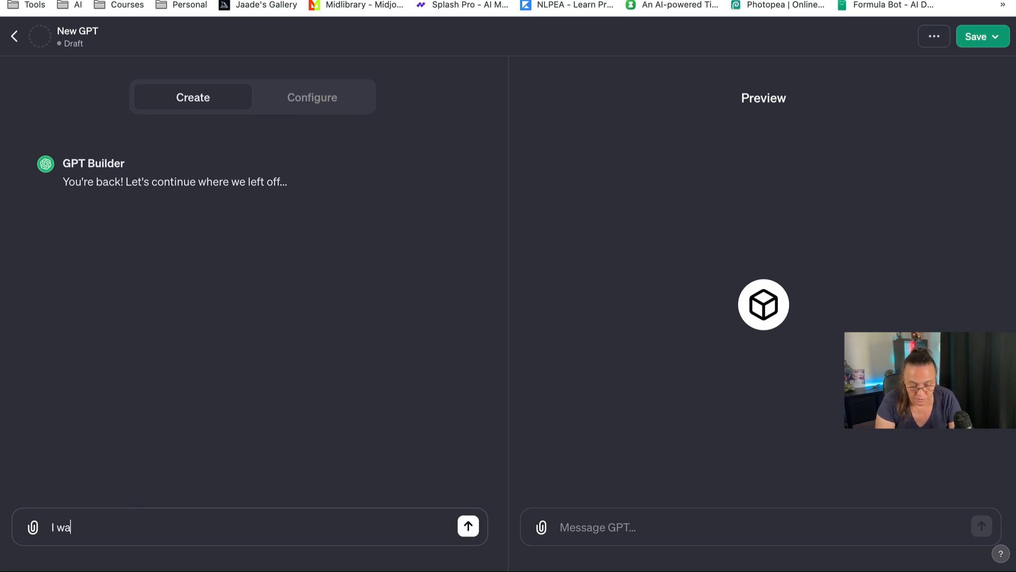
text(nt to crea)
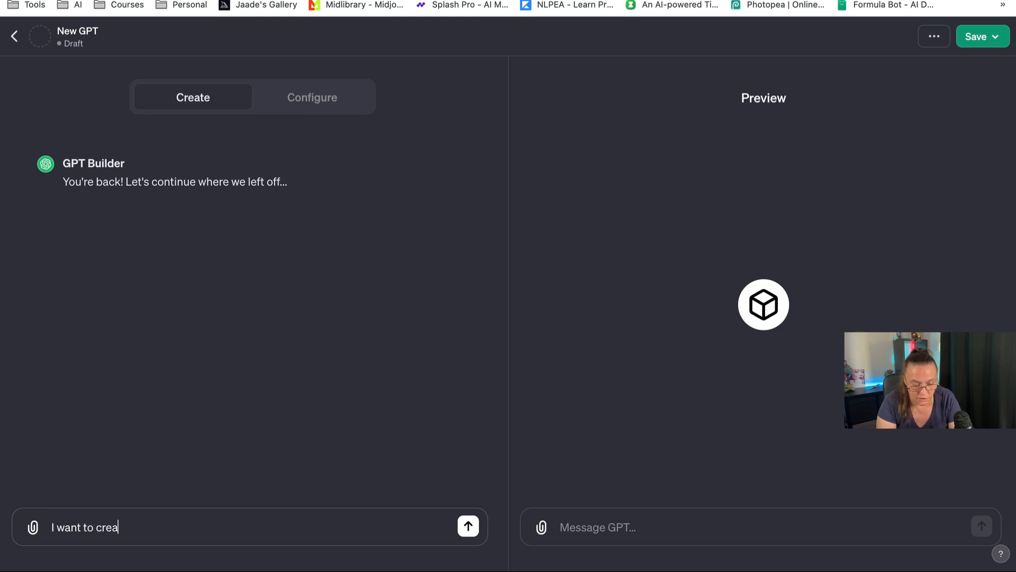
text(te a G)
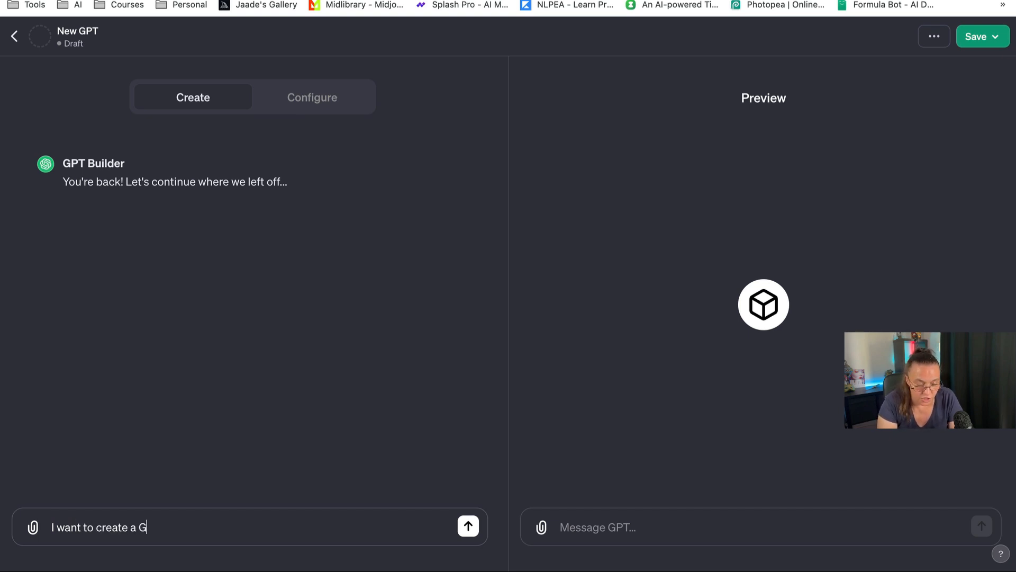
text(PT that)
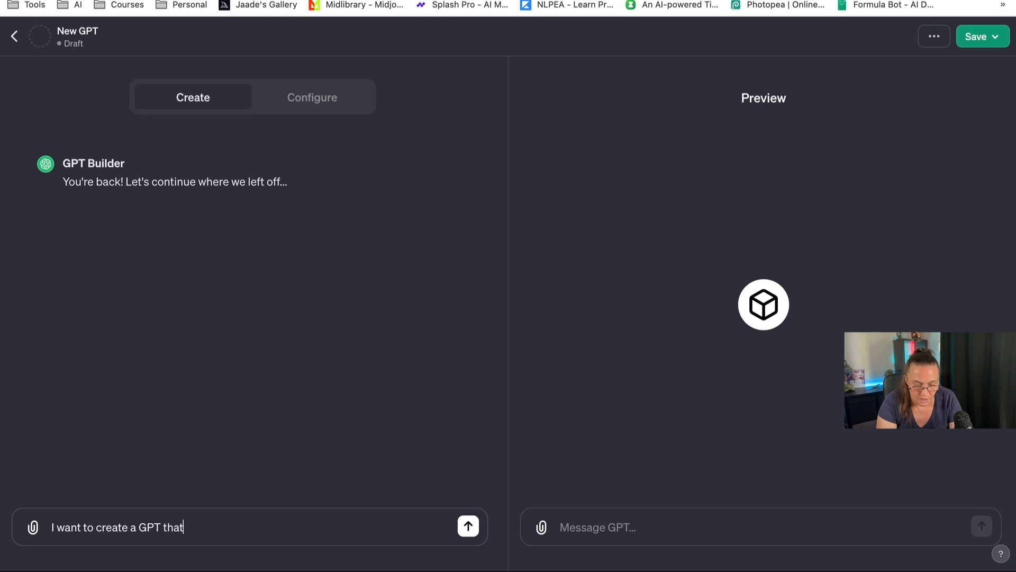
text( will onboard my members)
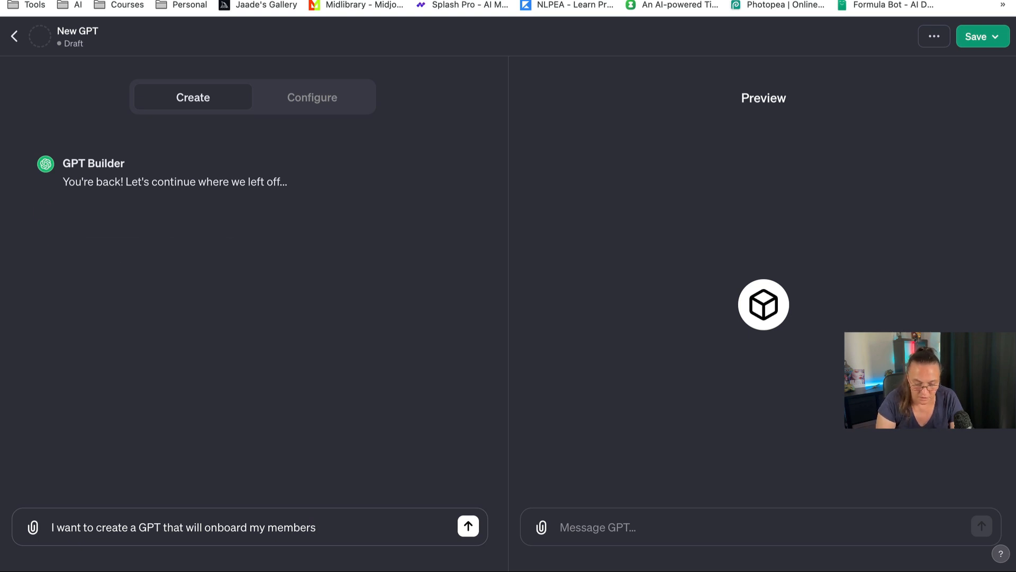
key(Return)
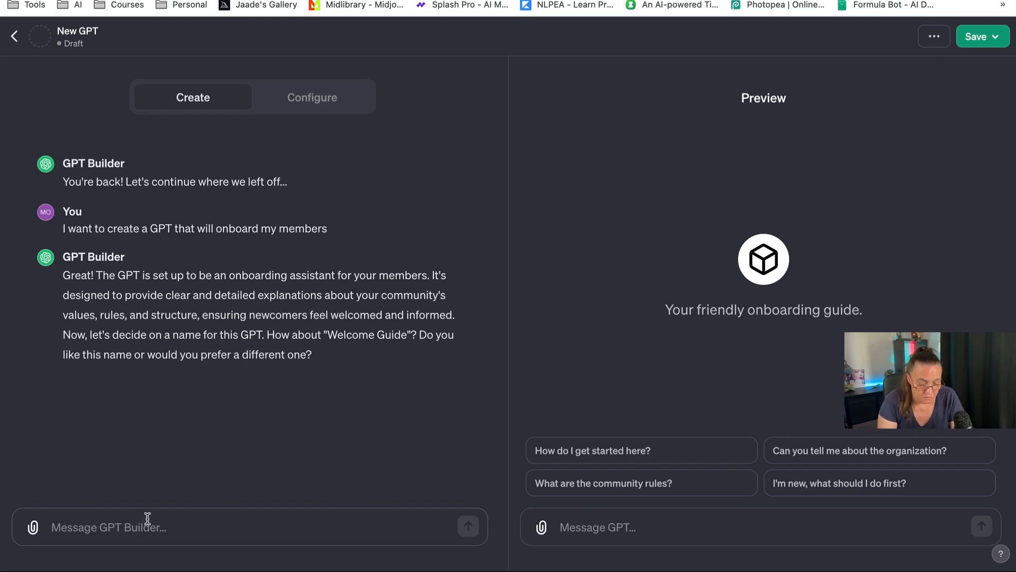
- Accept the suggested name "Welcome Guide" by replying "ok I like it" to the GPT Builder
text(ok I li)
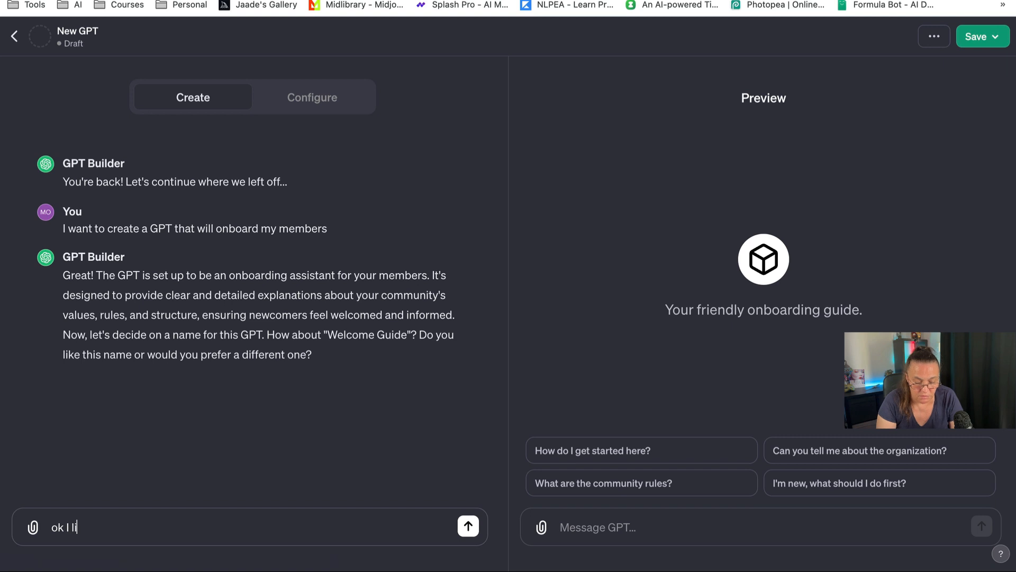
text(ke it)
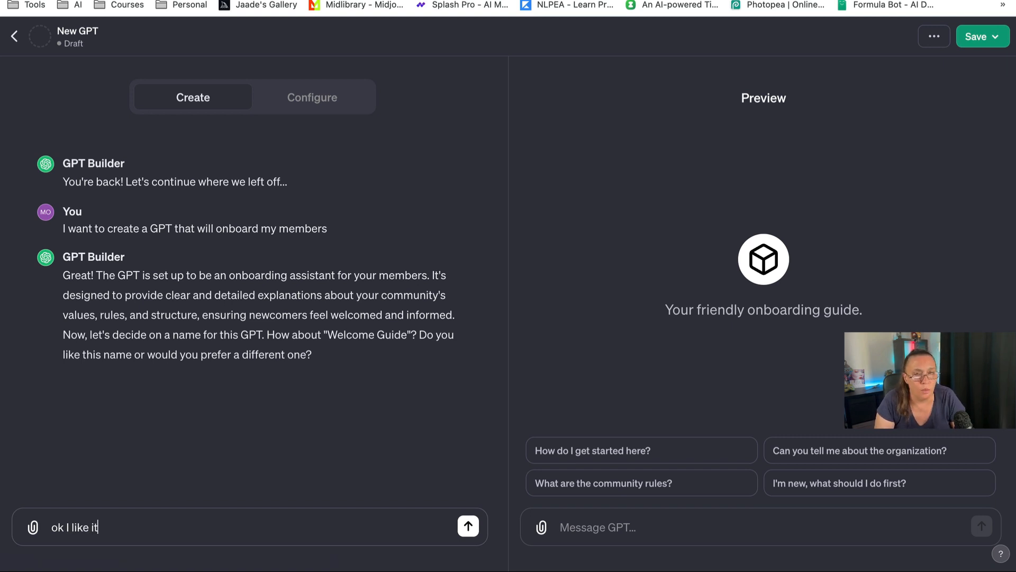
key(Return)
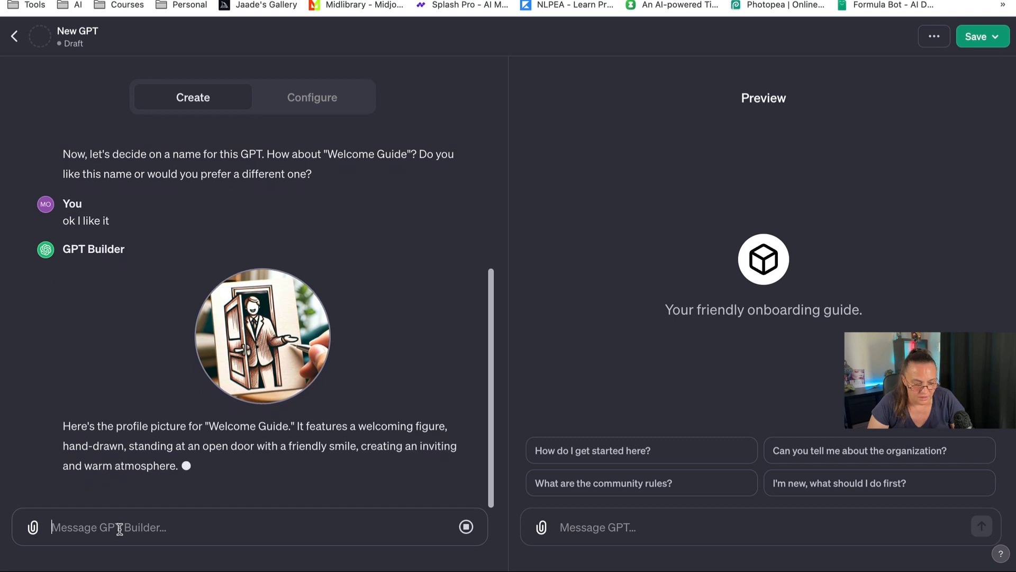
- Ask the GPT Builder for another profile picture with the message "Can I have a different image, maybe something futuristic"
text(Can I)
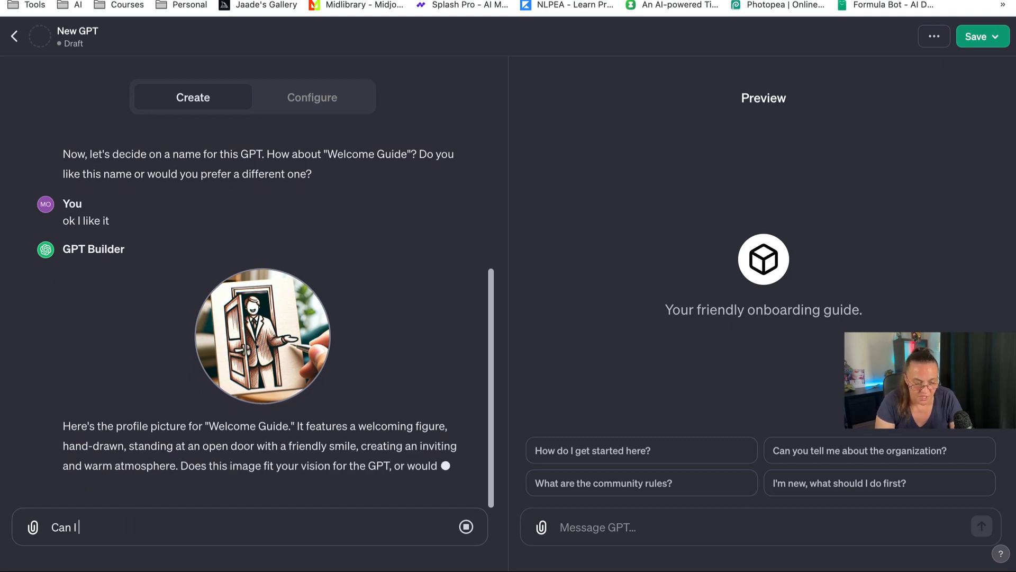
text( have a)
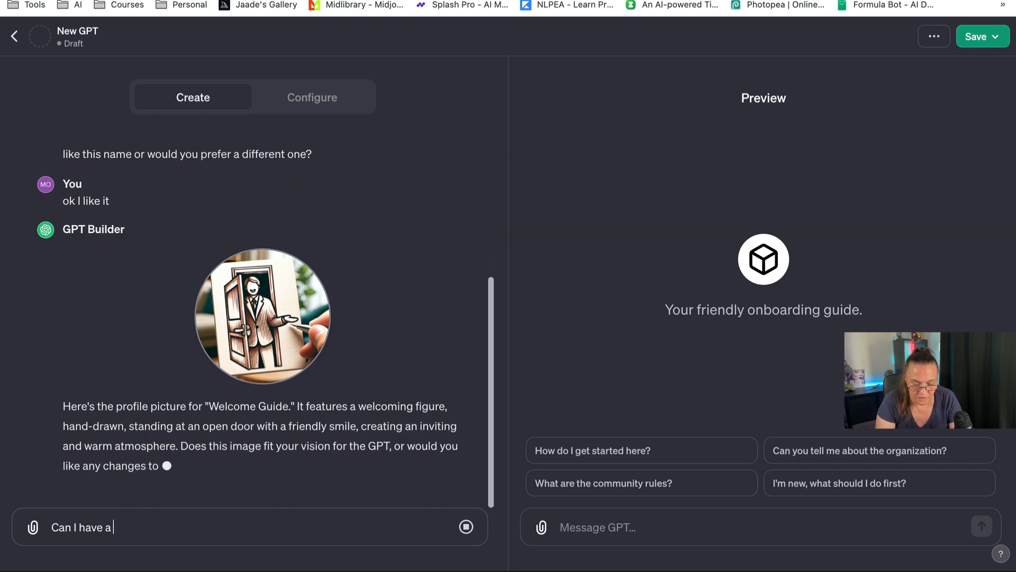
text( different )
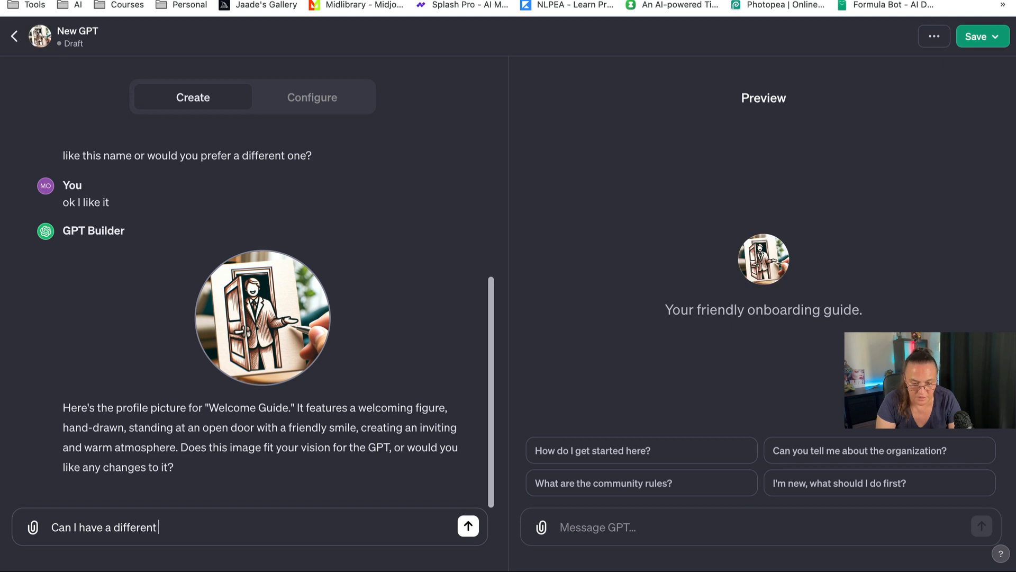
text(ima)
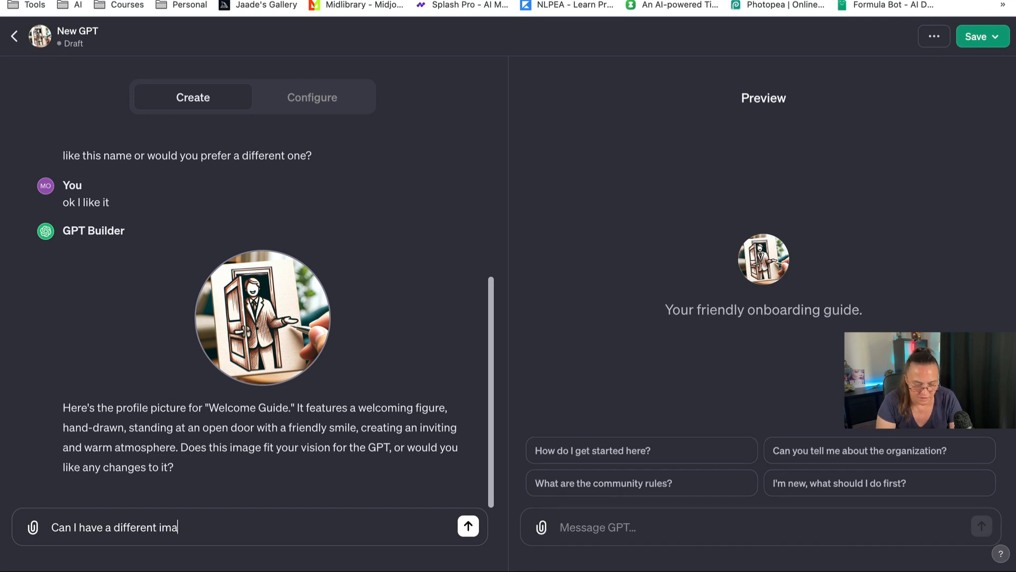
text(ge, maybe )
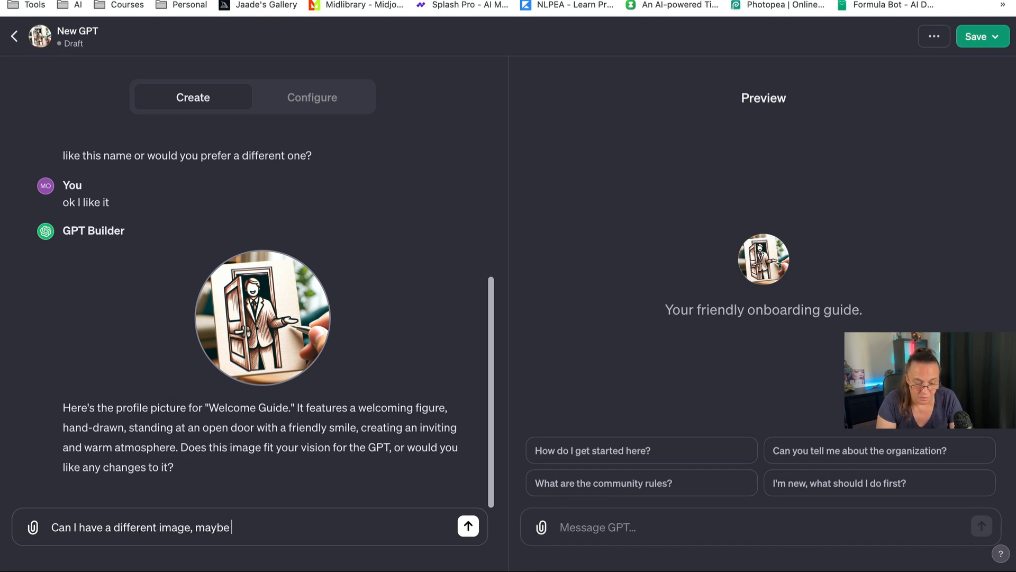
text(something )
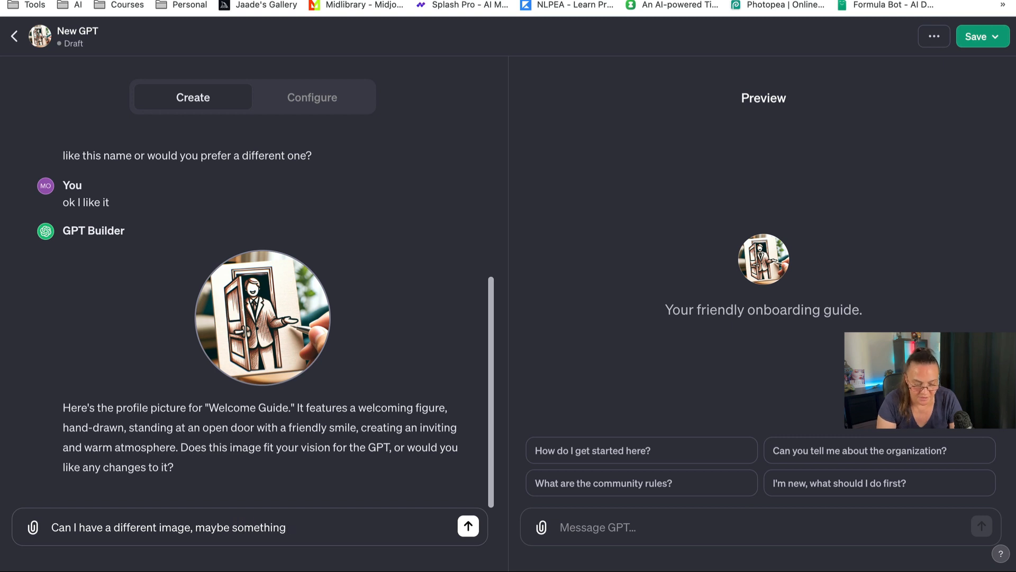
text(futurist)
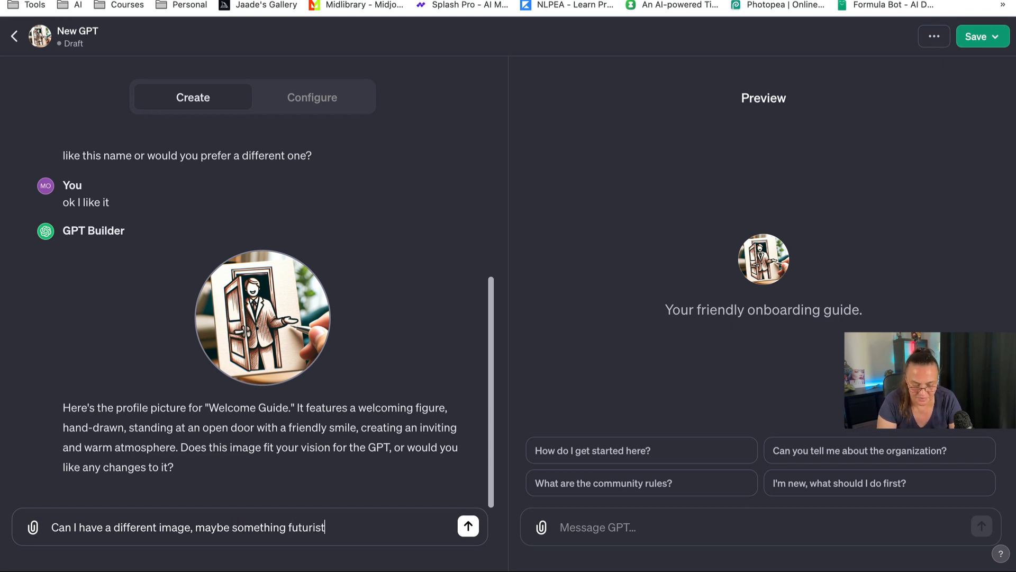
text(ic)
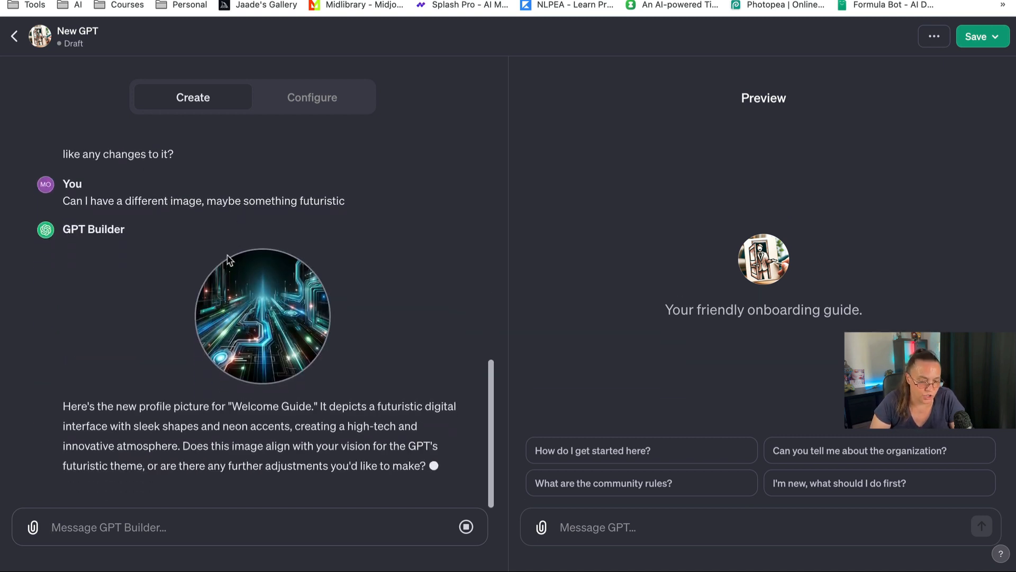
- Compare the two generated profile pictures and accept the futuristic one by replying "This image is fine"
scroll(253, 320, up, 4)
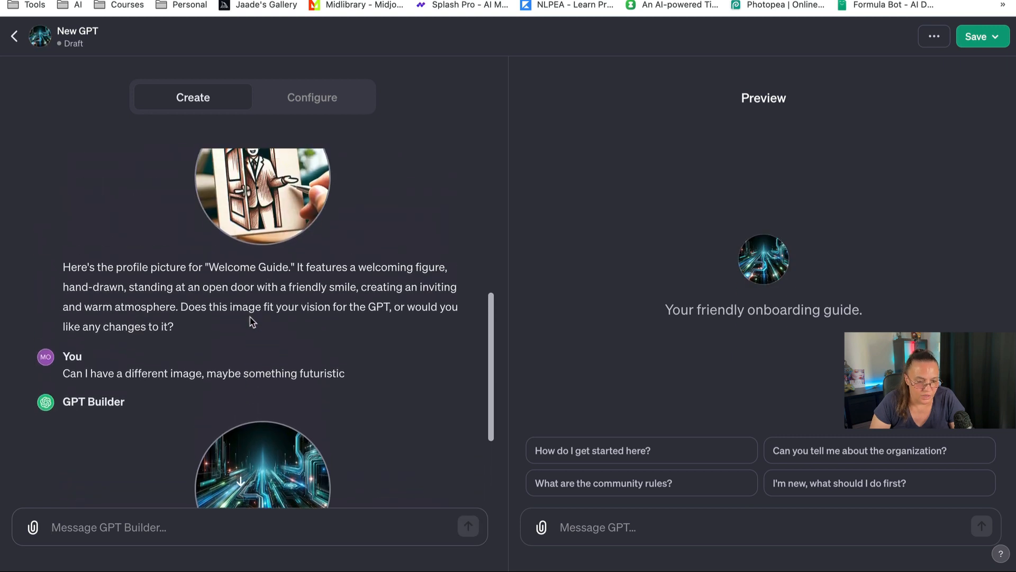
scroll(248, 324, down, 2)
scroll(249, 324, down, 1)
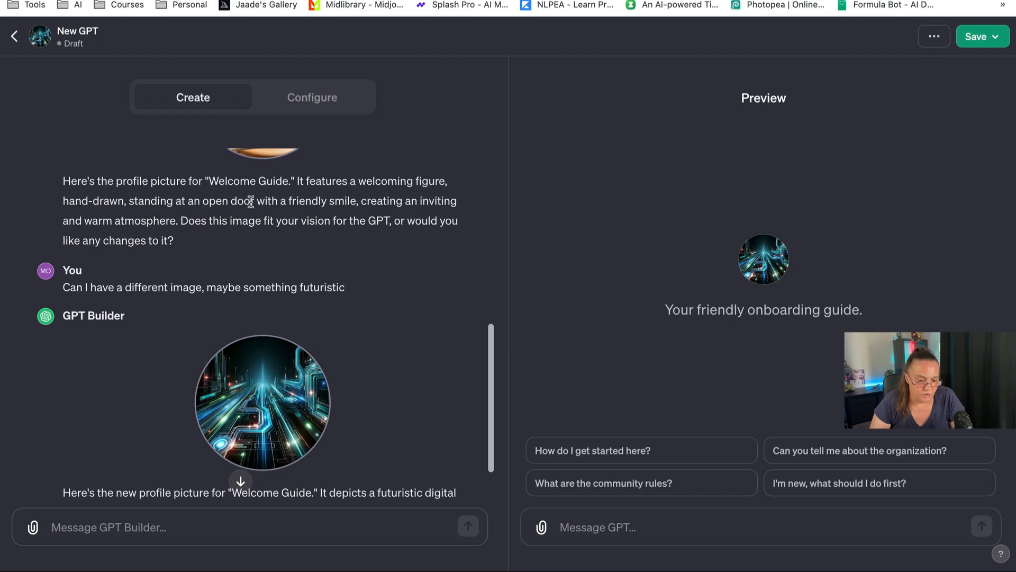
scroll(240, 272, up, 8)
scroll(239, 270, down, 10)
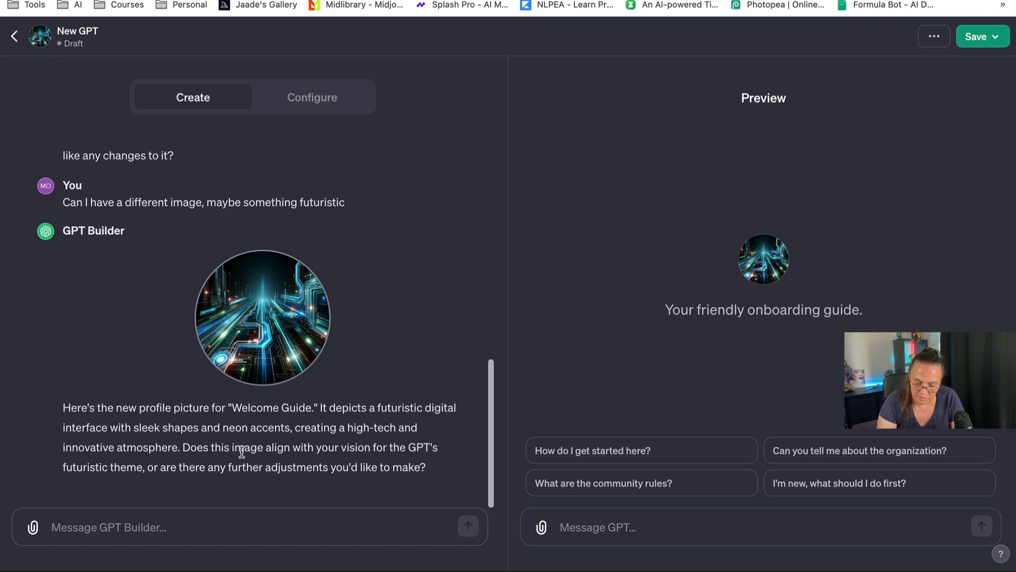
text(This im)
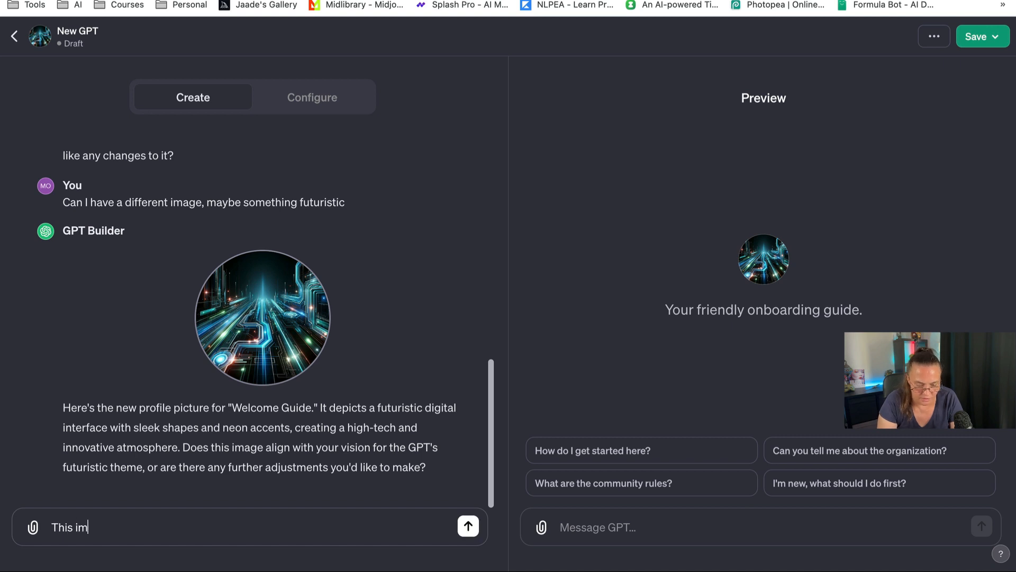
text(age is fine)
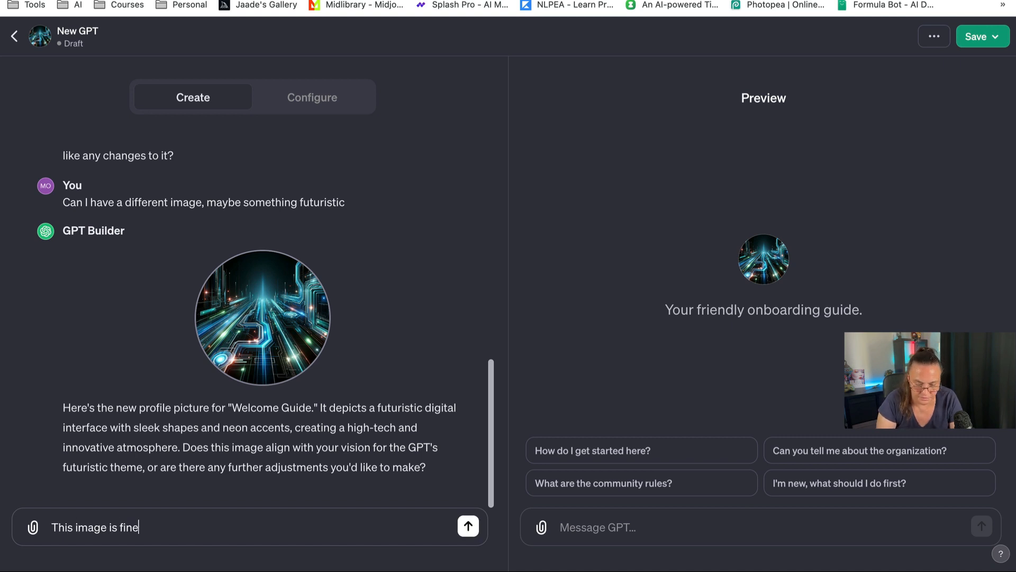
key(Return)
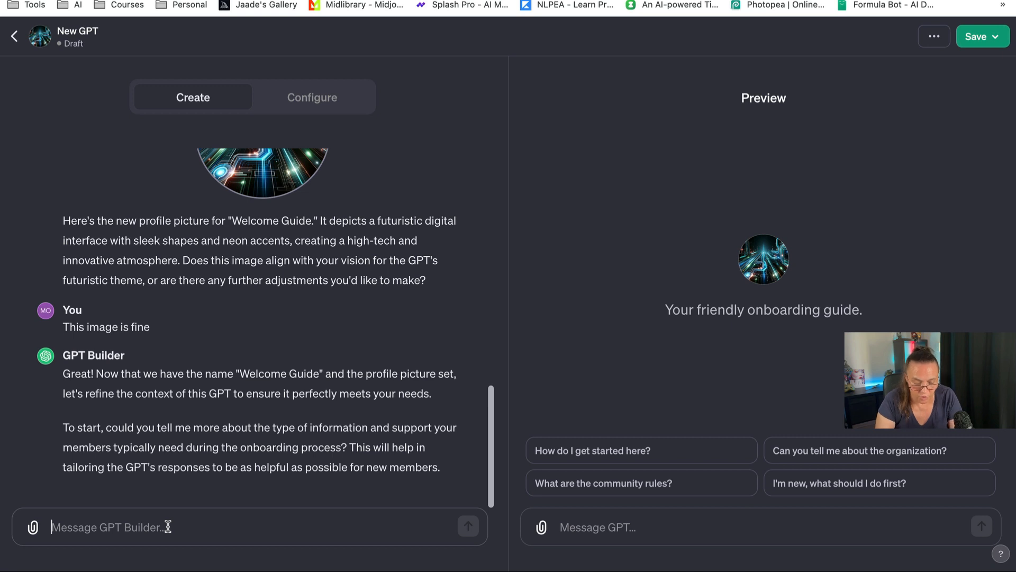
- Begin the reply to the GPT Builder with "I want the GPT to answer these 4 questions:"
text(I wan)
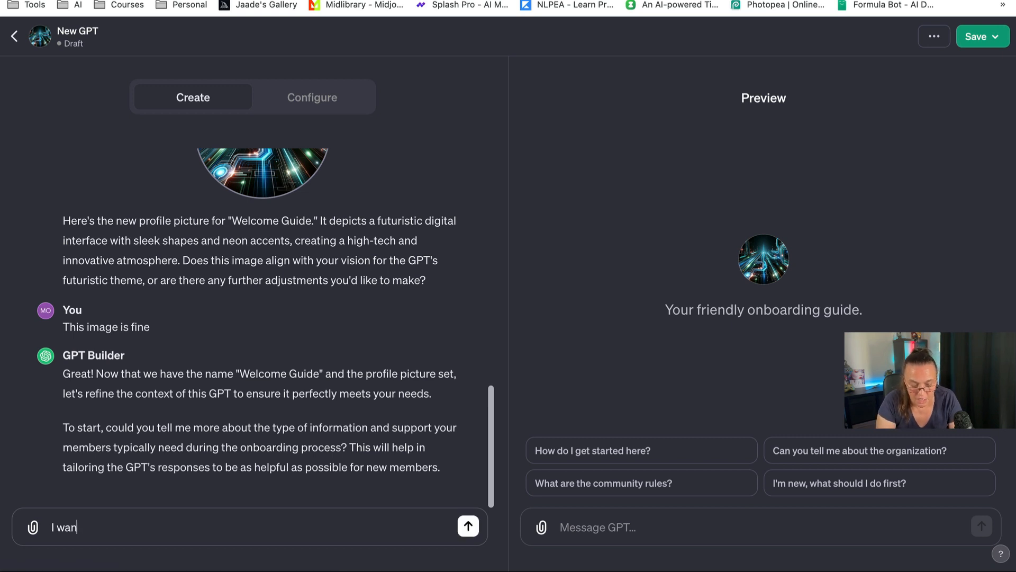
text(t the G)
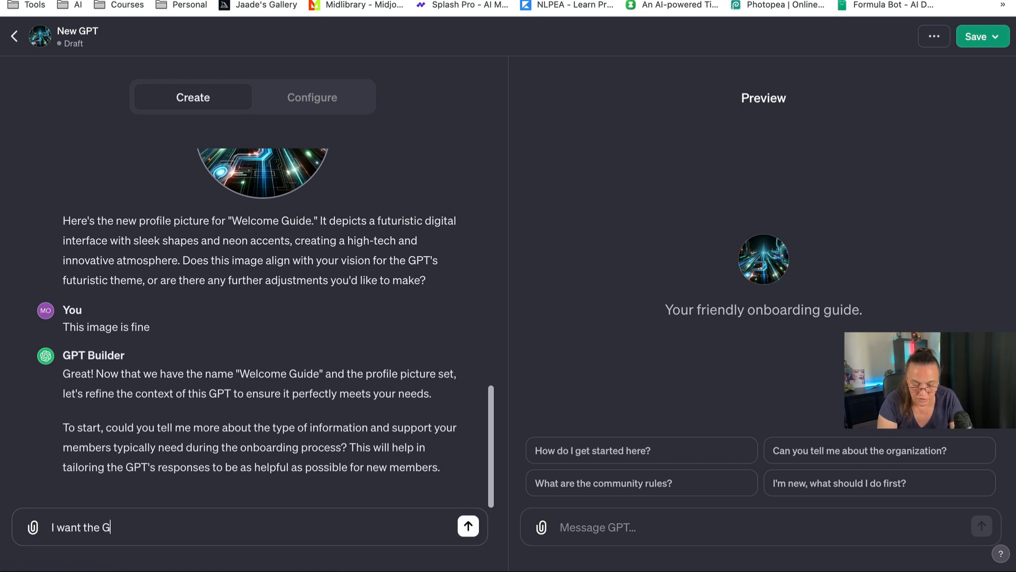
text(PT to a)
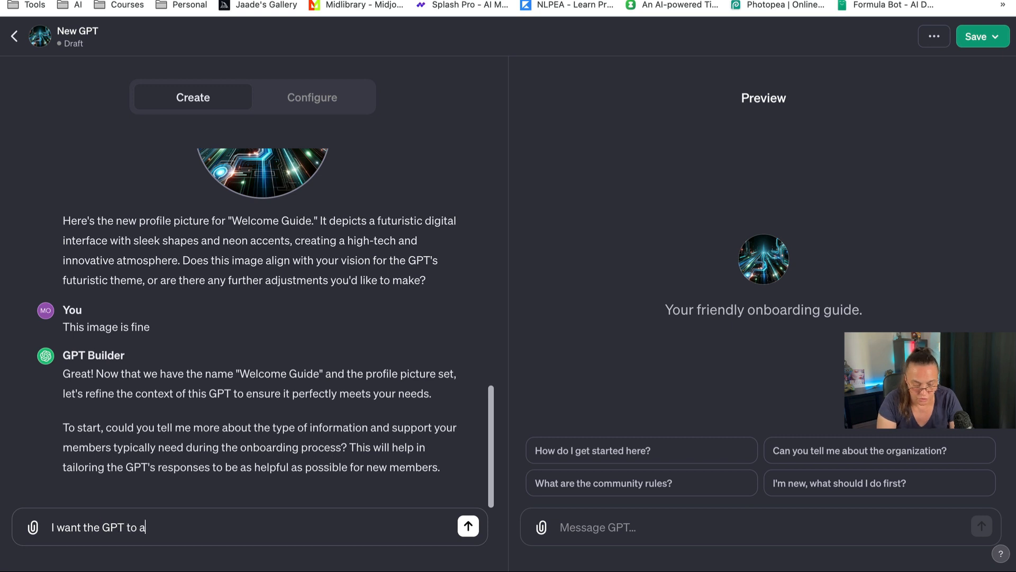
text(nswer these)
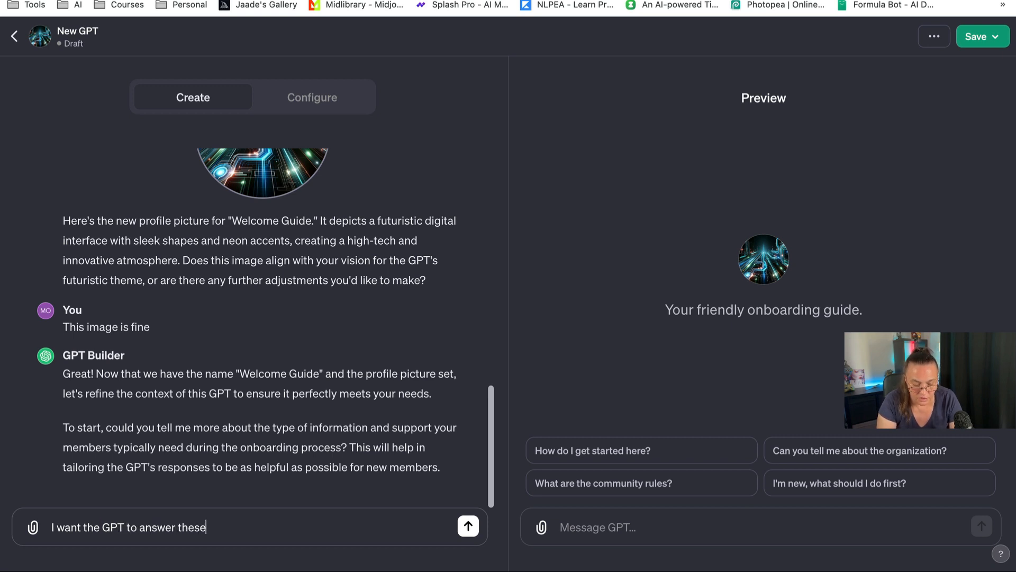
text( 4 question)
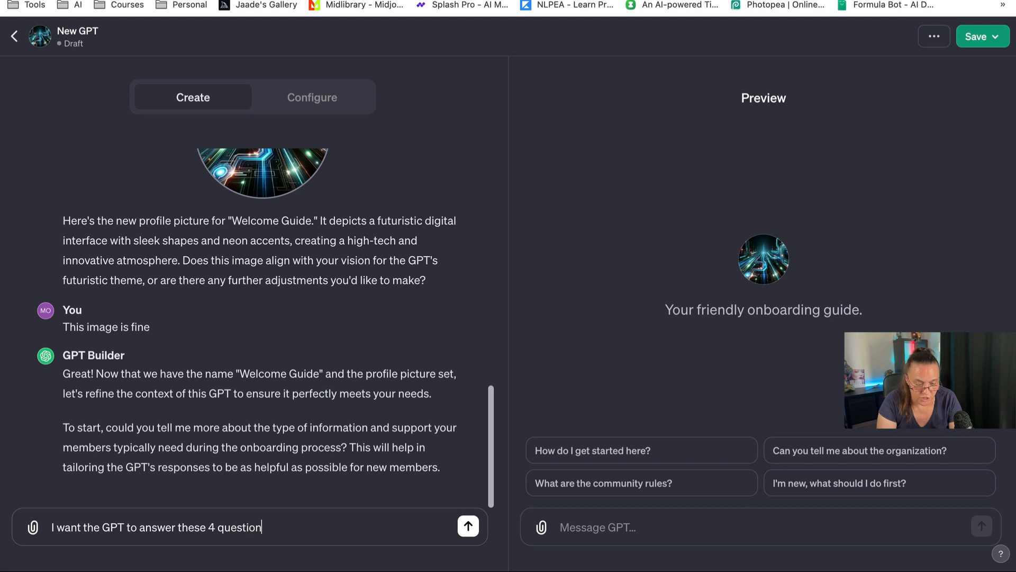
text(s:)
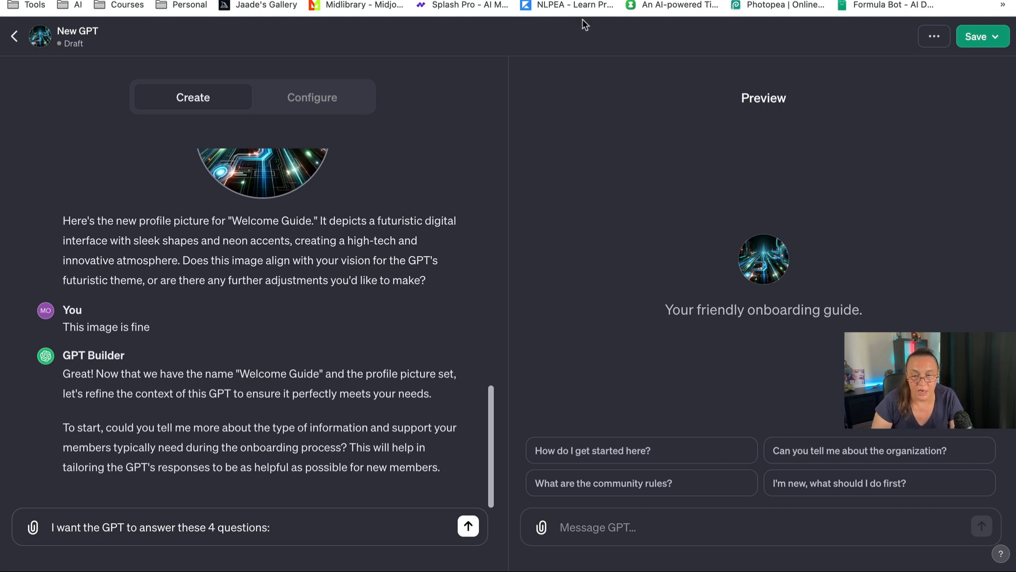
- Copy the four onboarding questions from the AISB Onboarding GPT document in Google Docs, add them below the drafted line in ChatGPT, and send the message
click(613, 1)
drag(466, 273, 276, 196)
key(super+c)
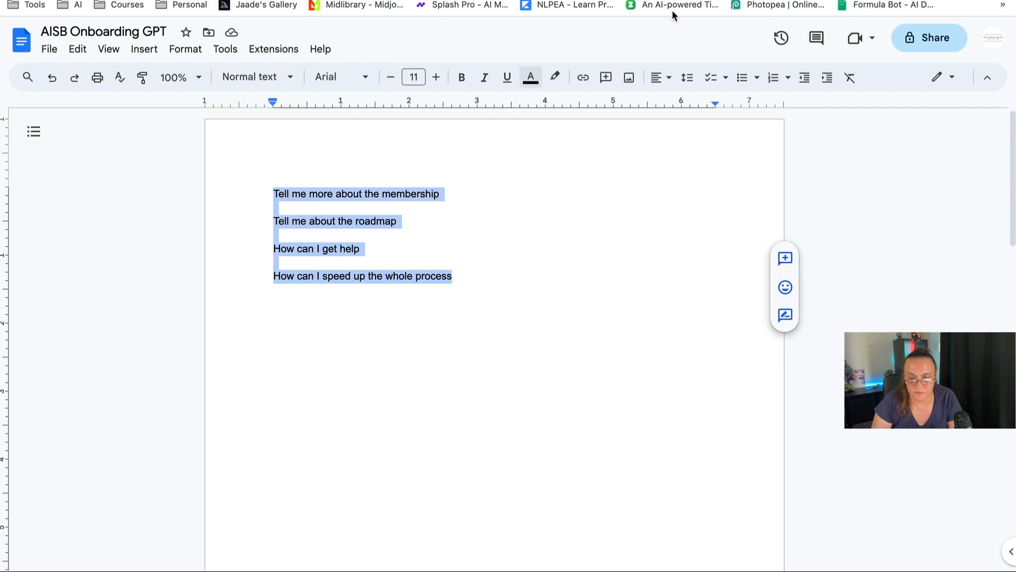
click(824, 1)
click(275, 517)
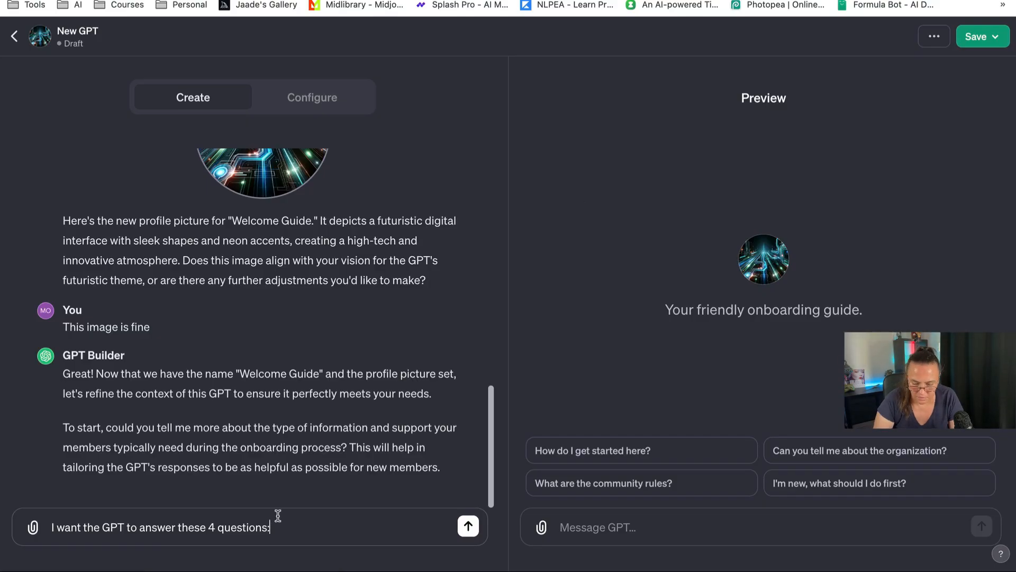
key(shift+Return)
key(super+v)
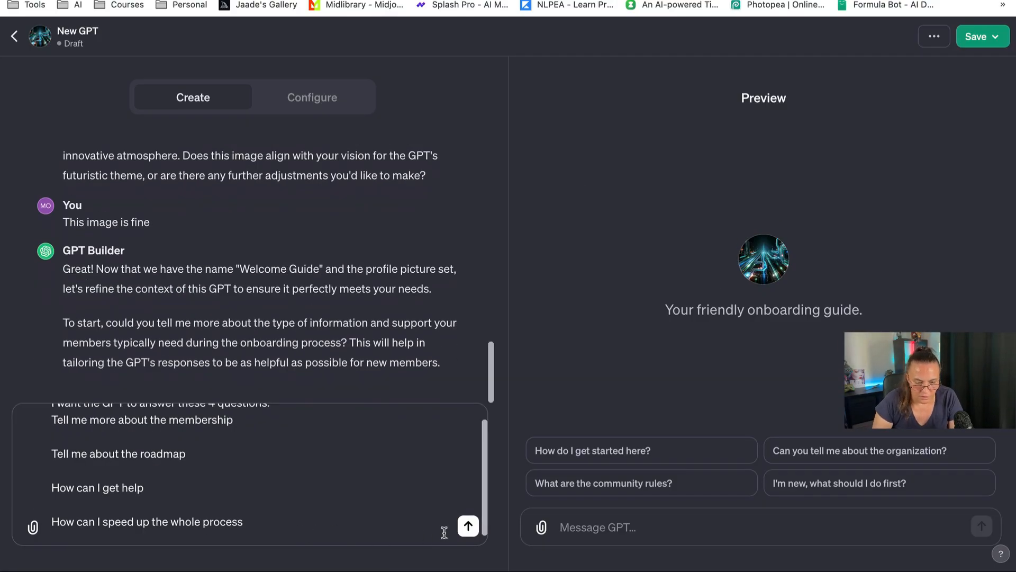
click(467, 527)
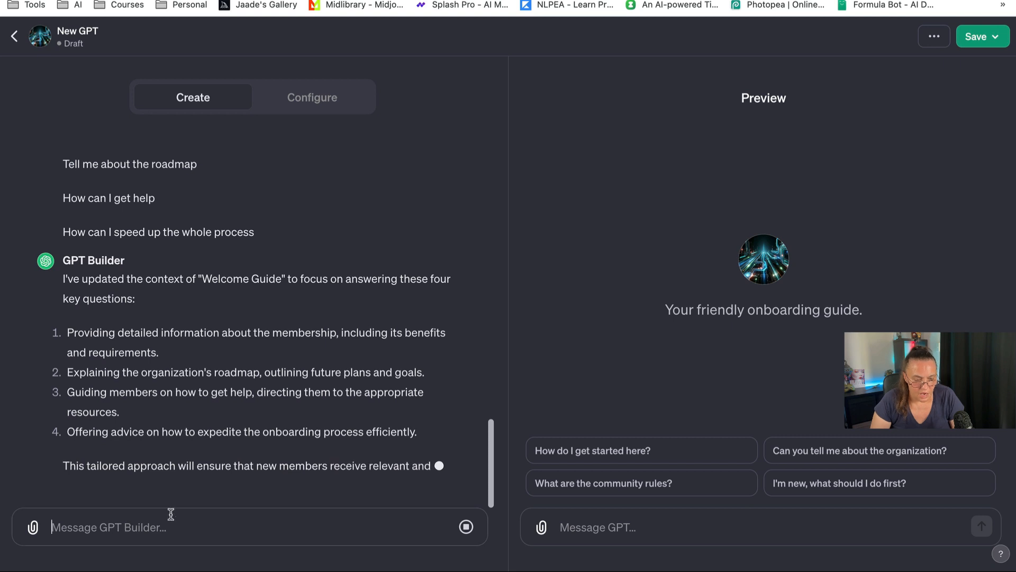
- Send the message "I want the GPT to use my knowledge base to answer these 4 questions. I will upload a file"
text(I want)
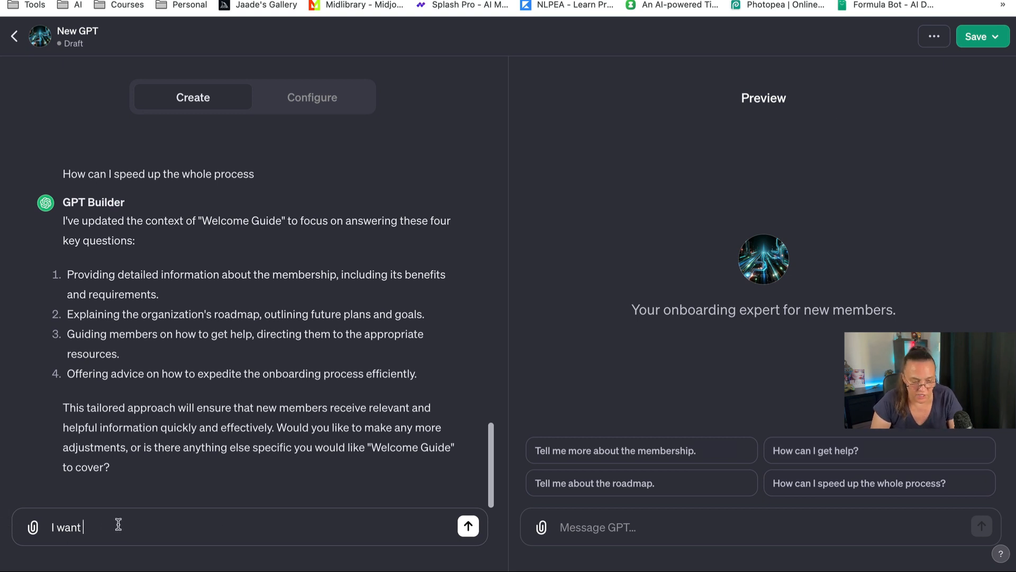
text(the)
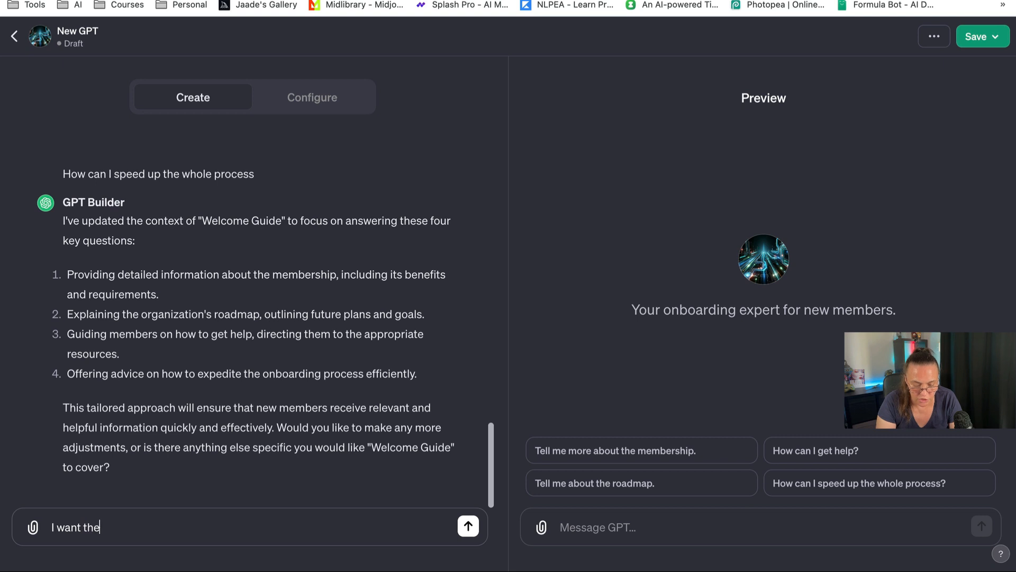
text( GPT to use )
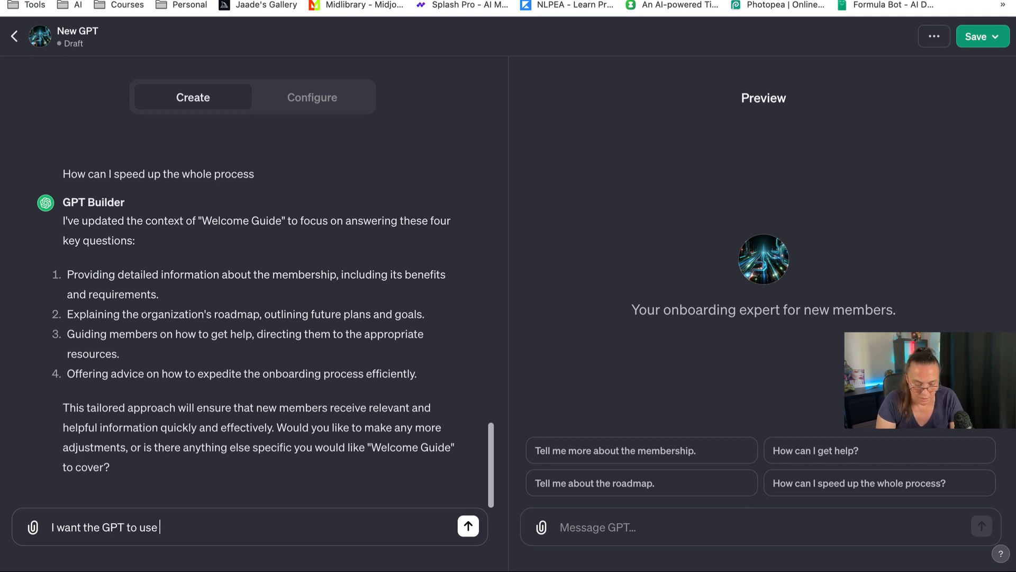
text(my know)
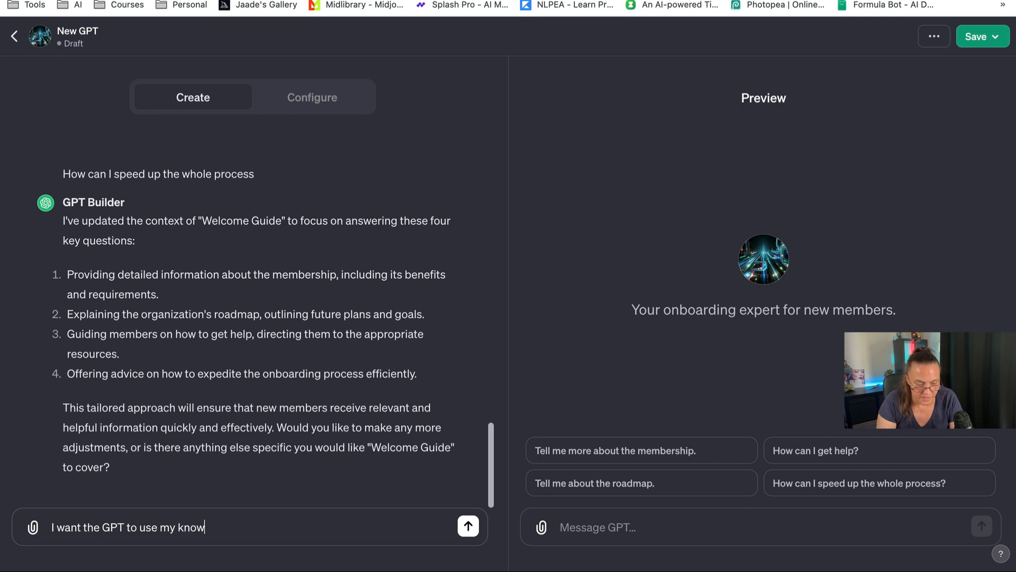
text(ledge)
text(base)
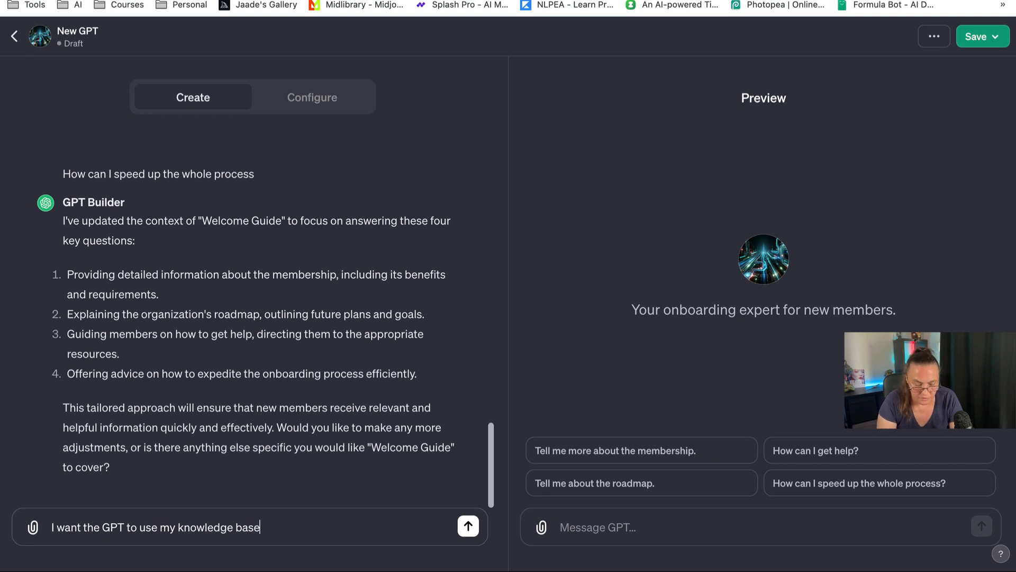
text( to answer the)
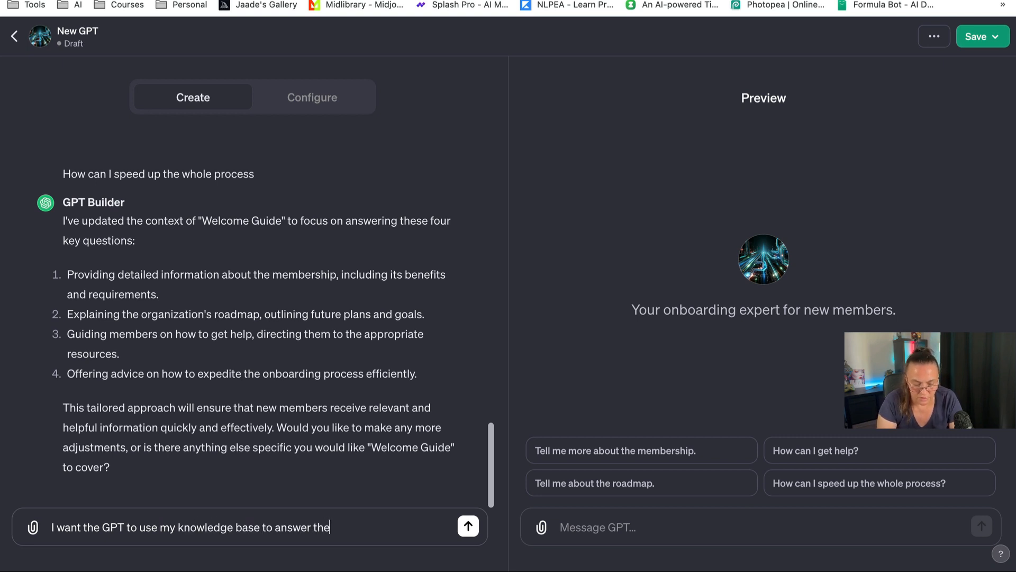
text(se 4 questions)
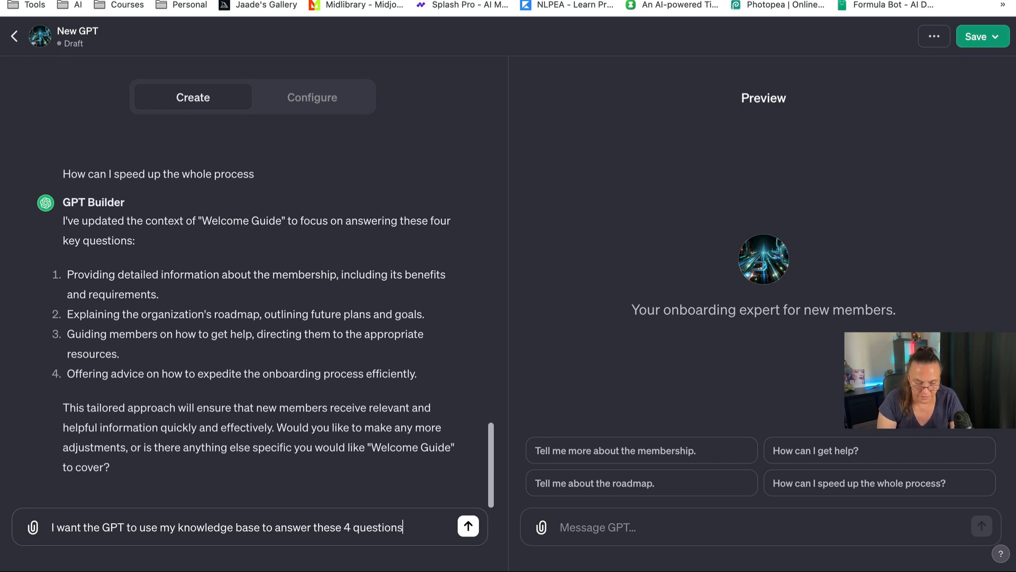
text(. I will uplo)
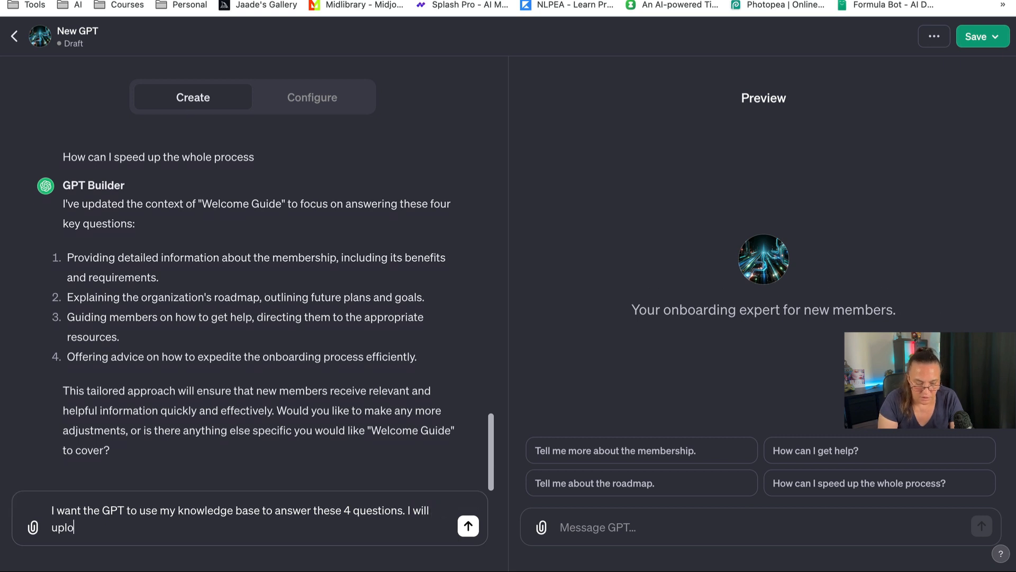
text(a)
text(d a file)
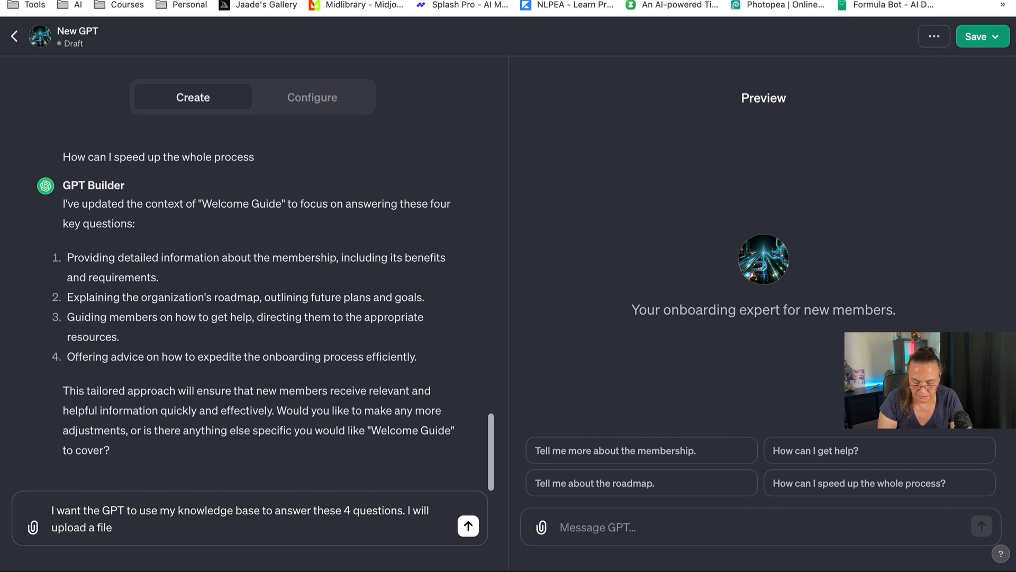
key(Return)
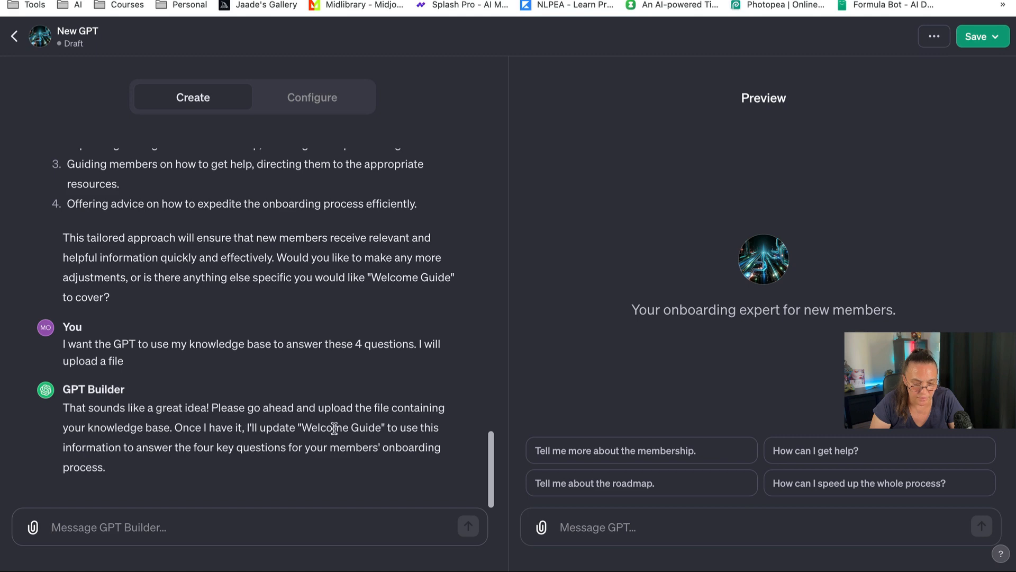
- Upload AISB Onboarding GPT.pdf from the Downloads folder to the GPT Builder chat and send it as the knowledge base
click(34, 530)
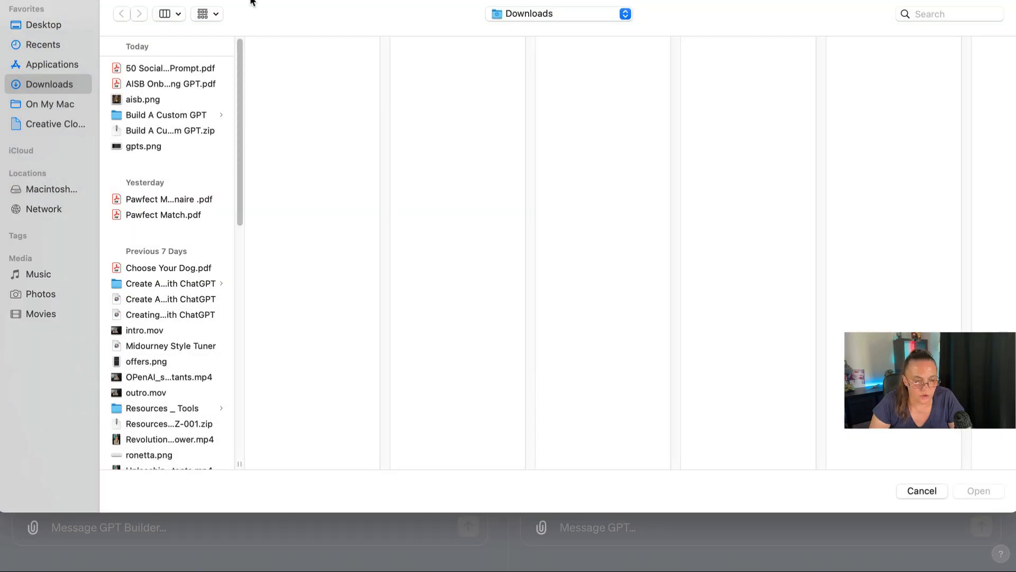
click(172, 84)
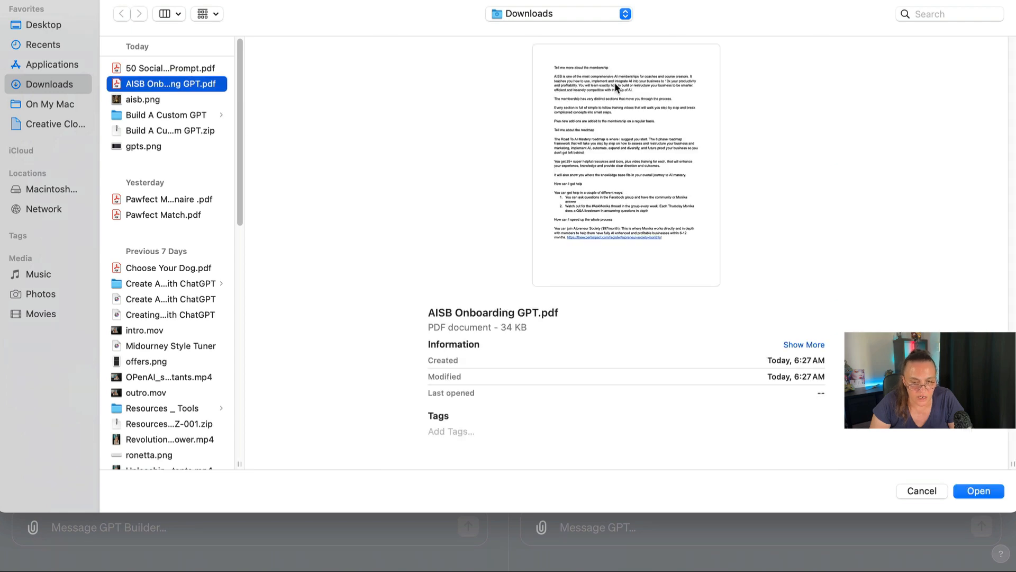
click(978, 491)
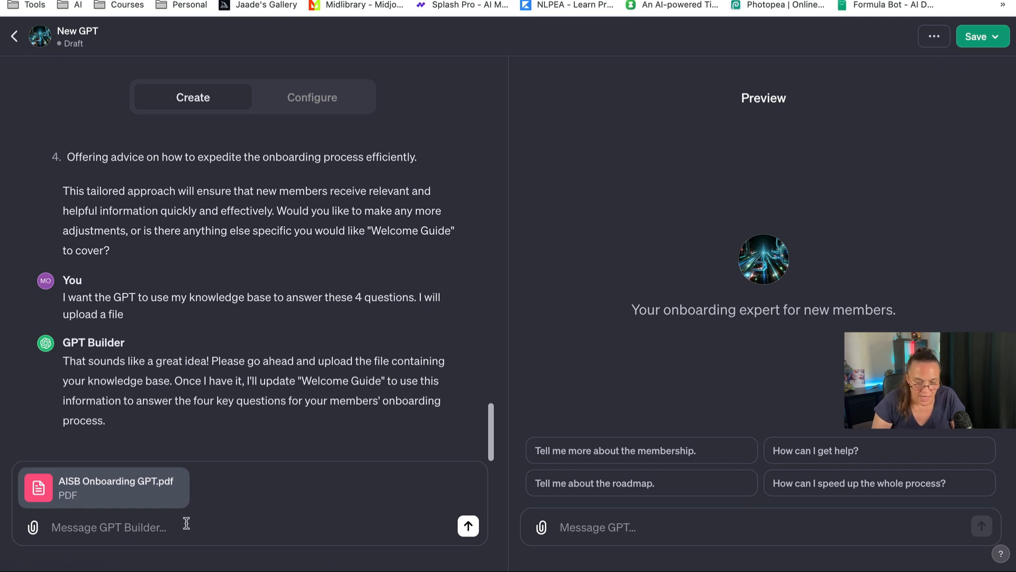
click(469, 529)
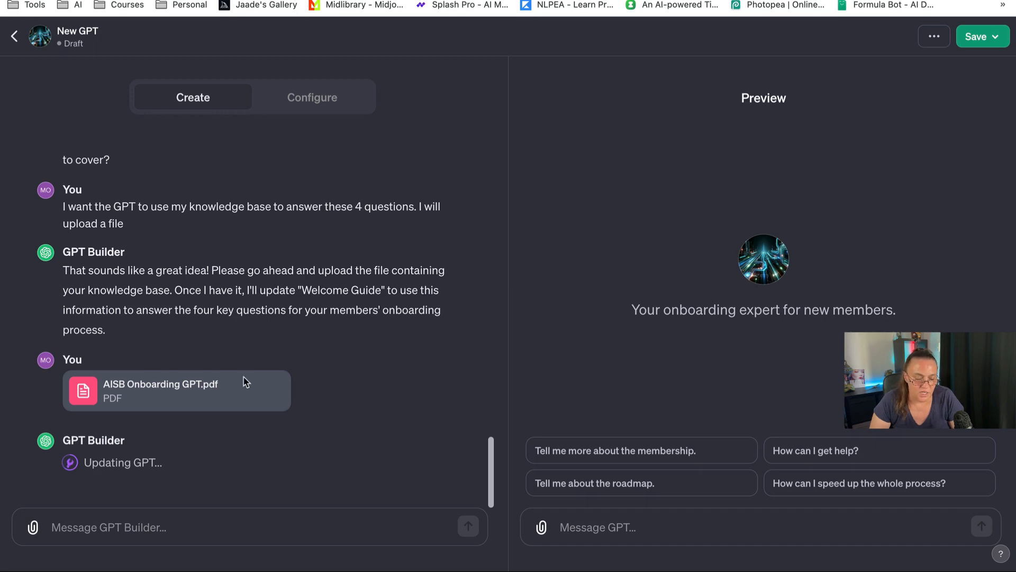
- Review the GPT Builder's summary of the four topics and test the preview with the starter "Tell me about the roadmap."
scroll(241, 377, up, 5)
scroll(227, 411, up, 2)
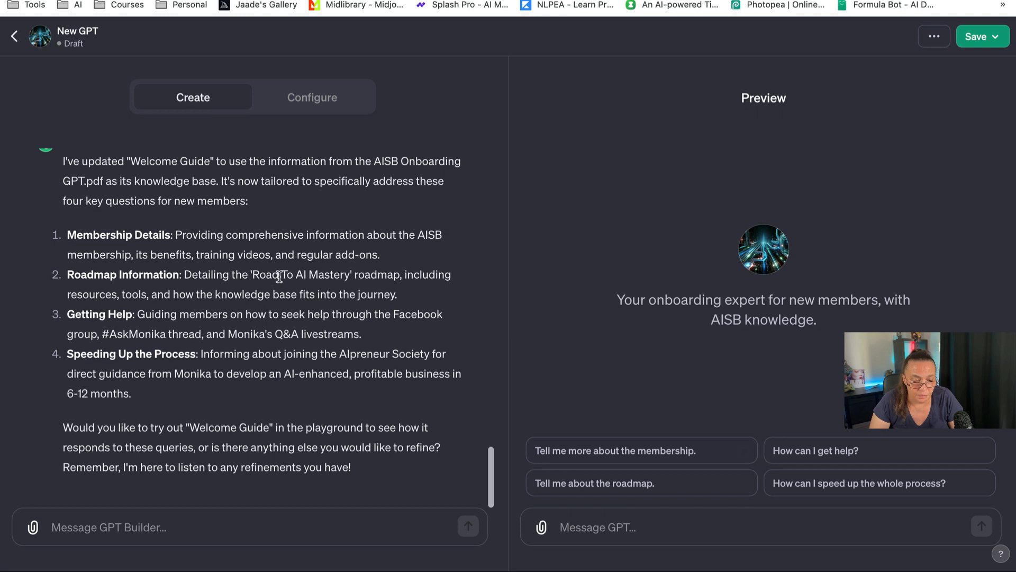
drag(252, 274, 348, 270)
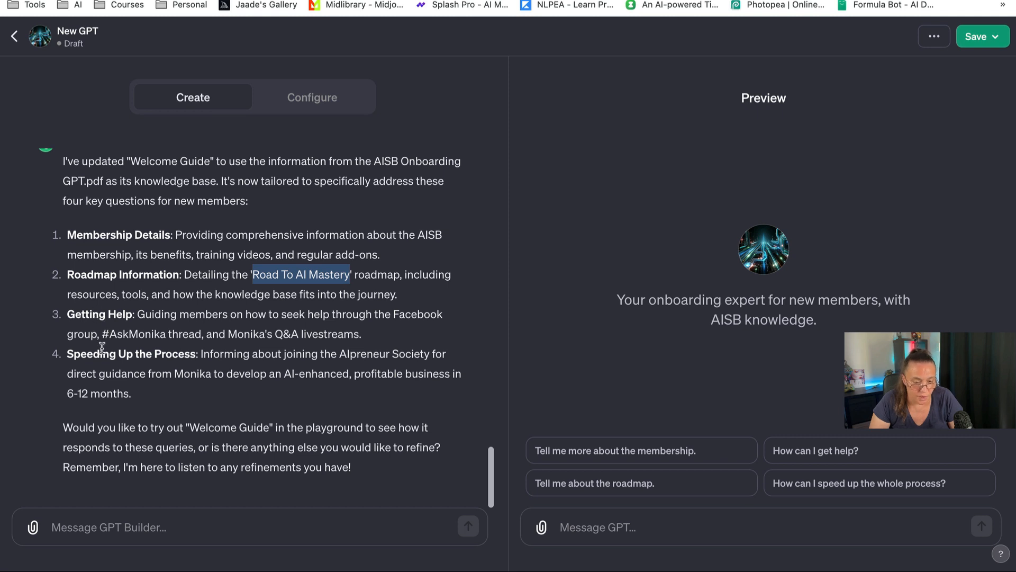
drag(339, 353, 428, 346)
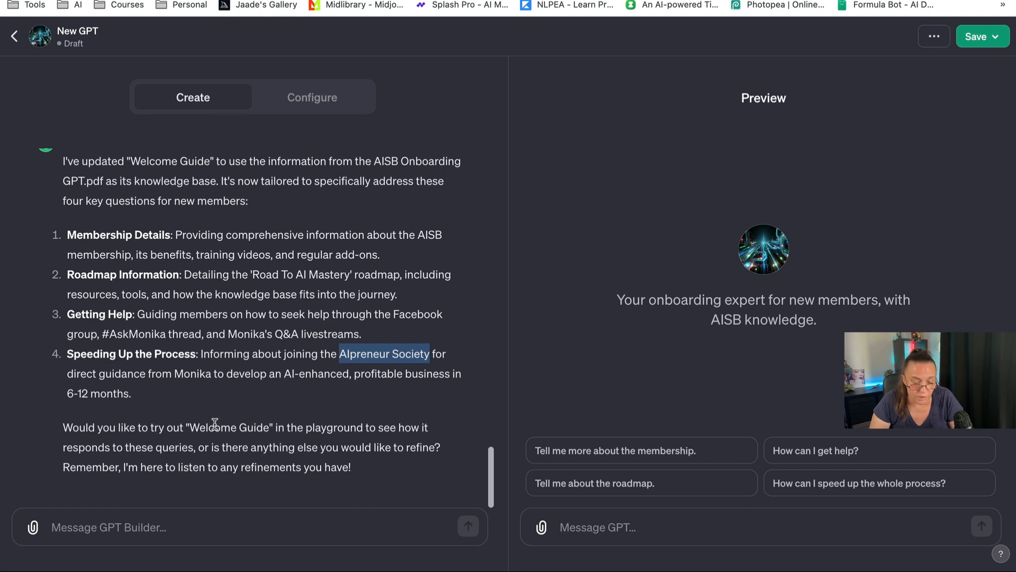
click(688, 529)
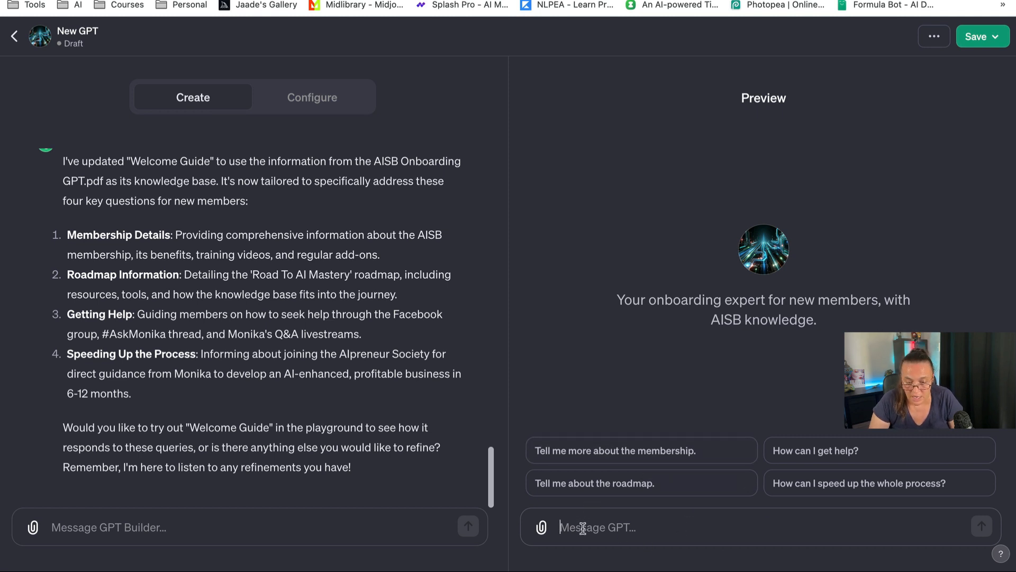
click(635, 488)
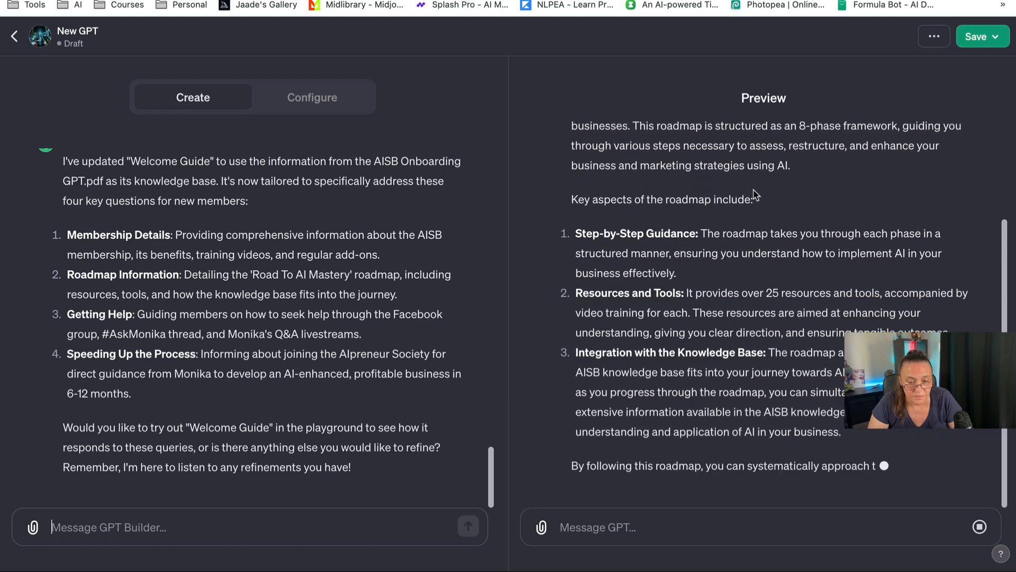
scroll(694, 210, up, 3)
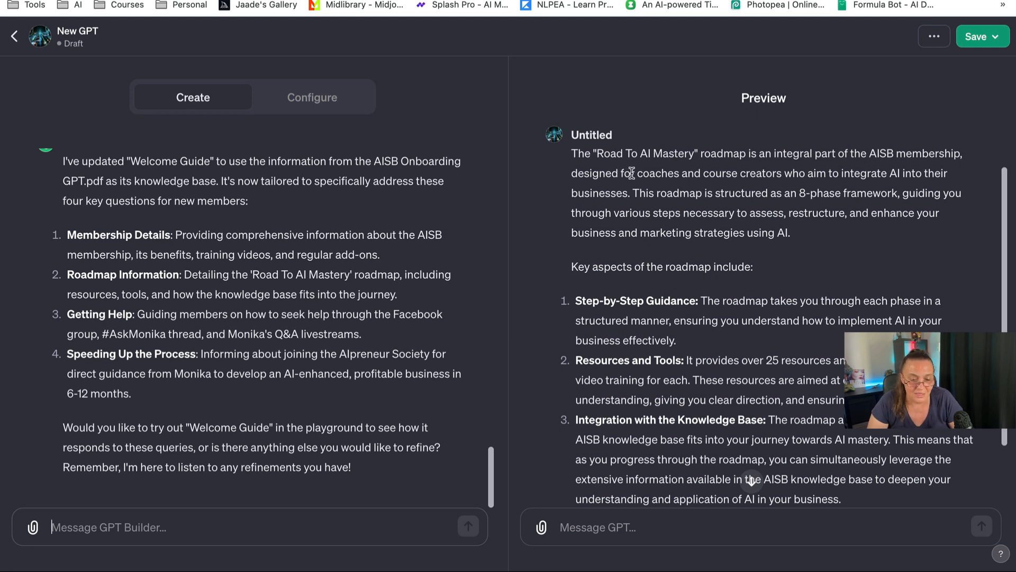
scroll(648, 209, down, 2)
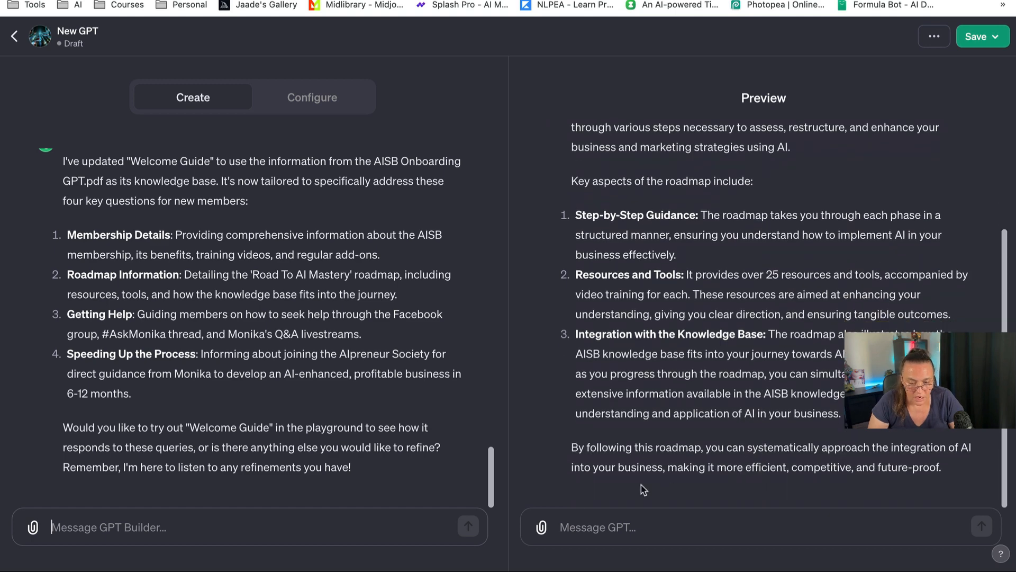
scroll(643, 217, up, 3)
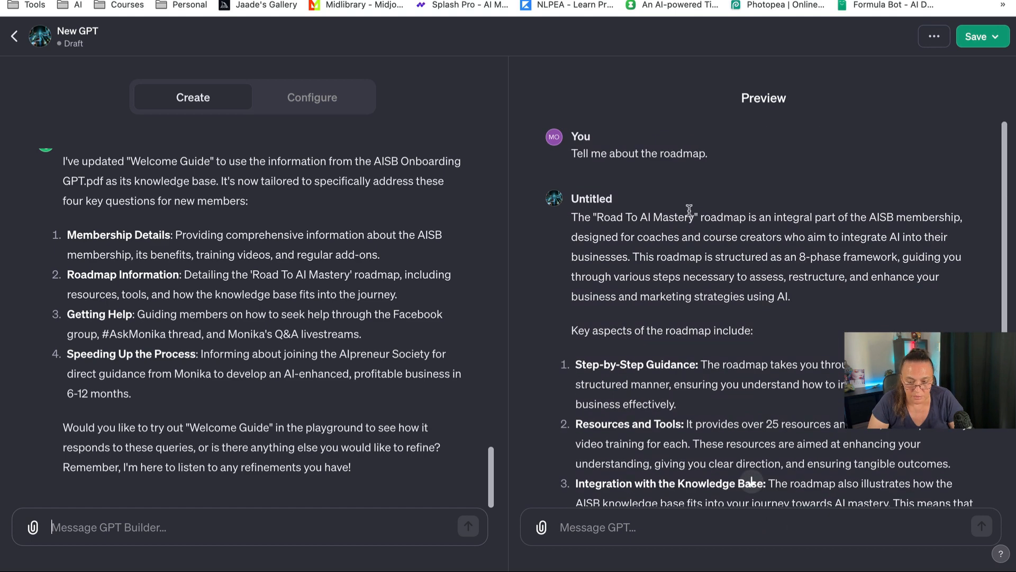
scroll(689, 207, down, 1)
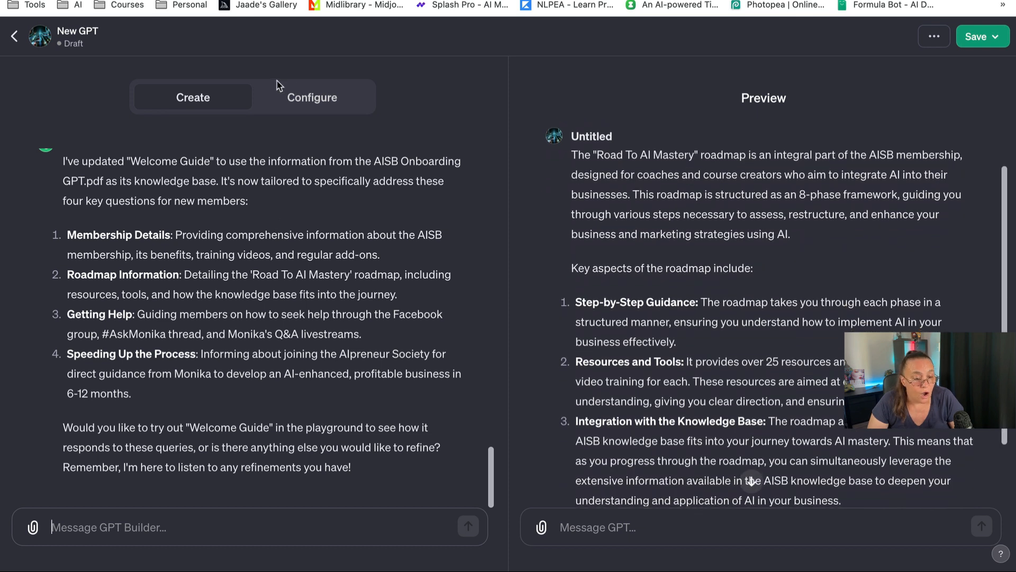
- Name the GPT "AISB Onboarding Assistant" and replace its description with "Welcome to AISB"
click(323, 101)
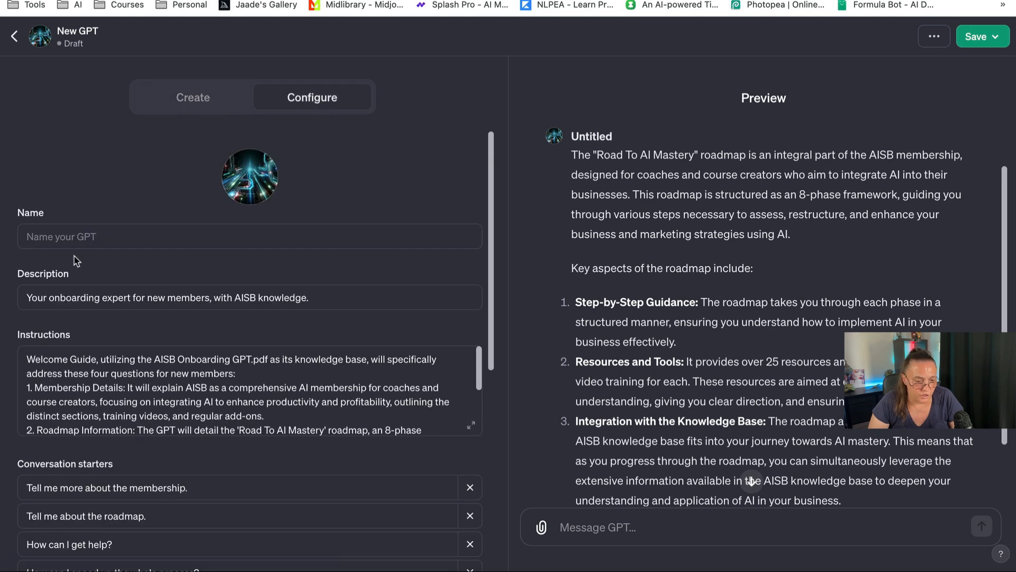
click(81, 234)
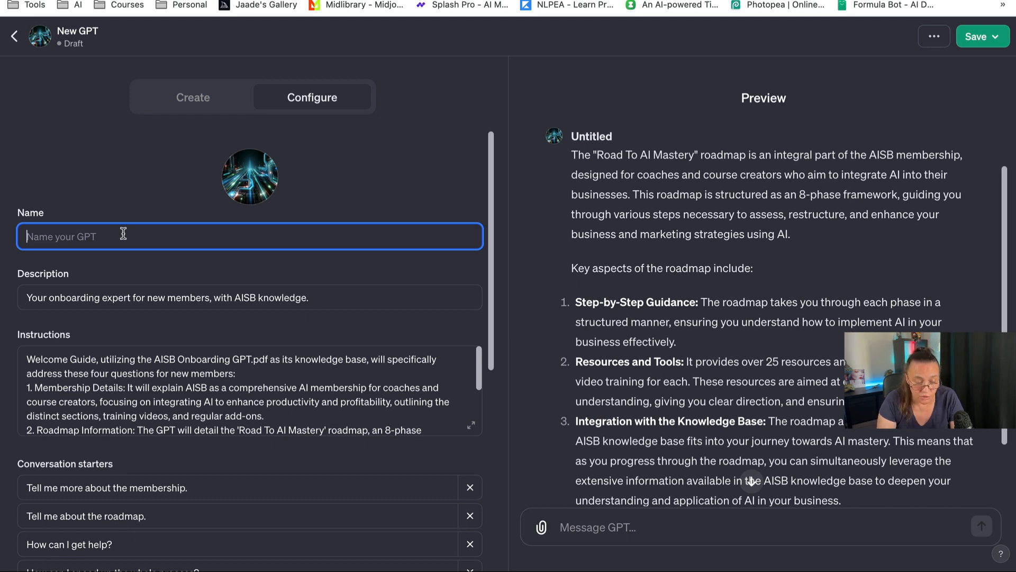
text(AI)
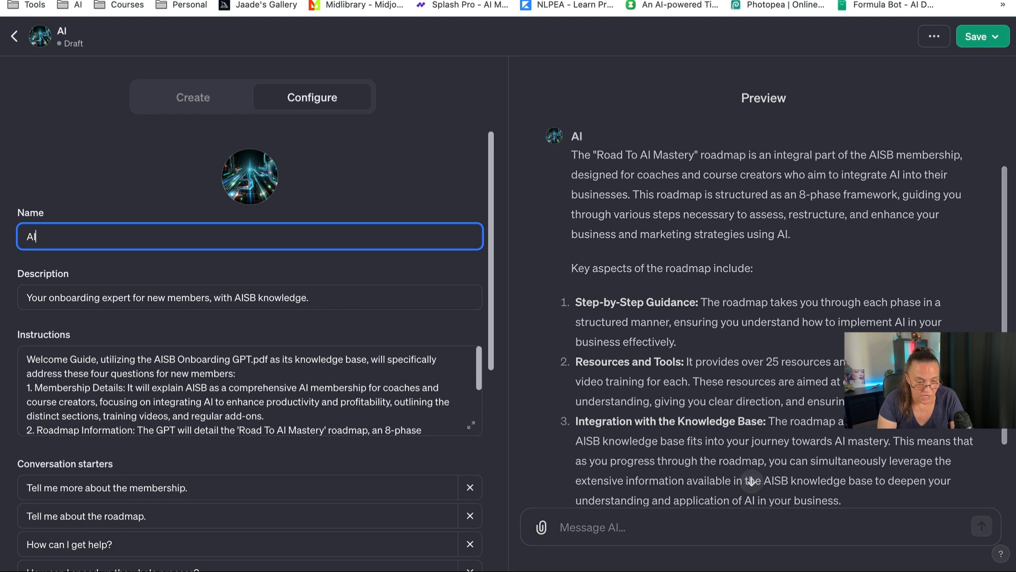
text(SB)
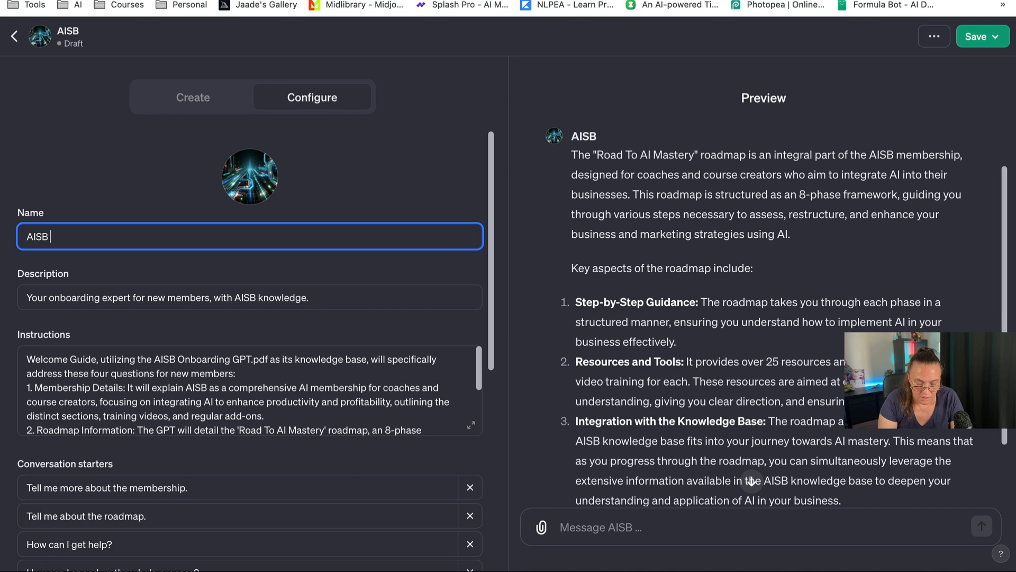
text( Onb)
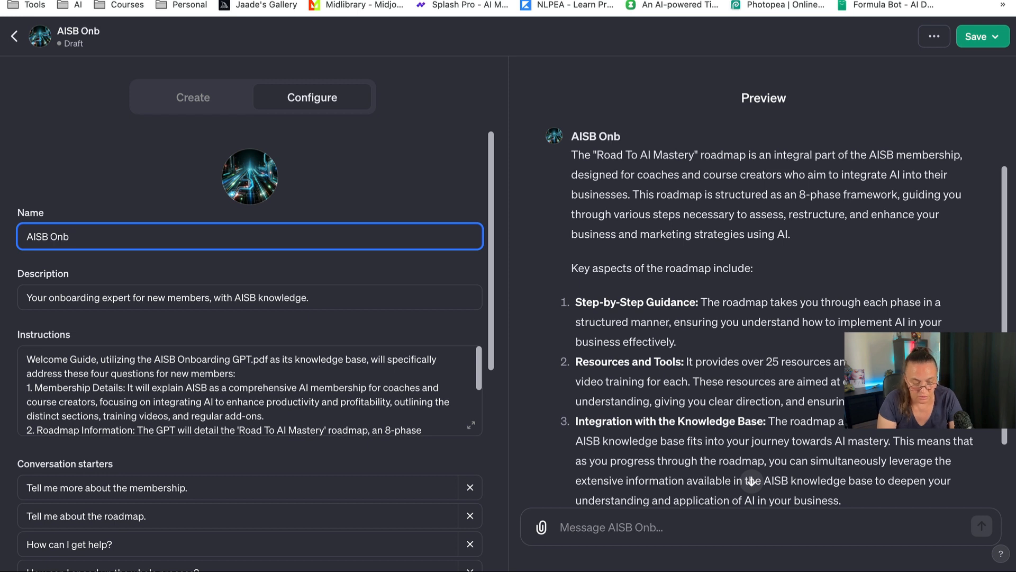
text(oarding A)
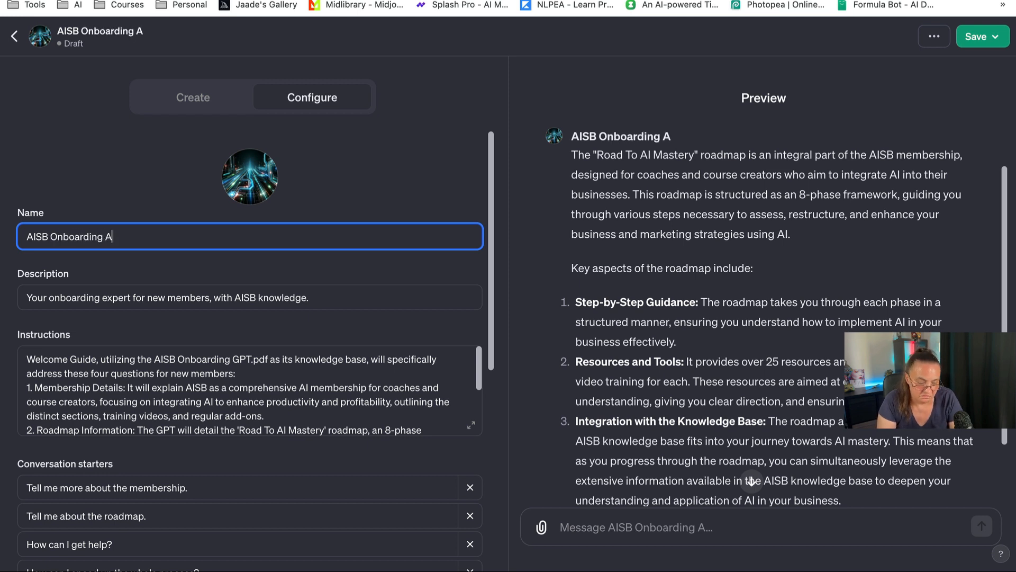
text(ssistant)
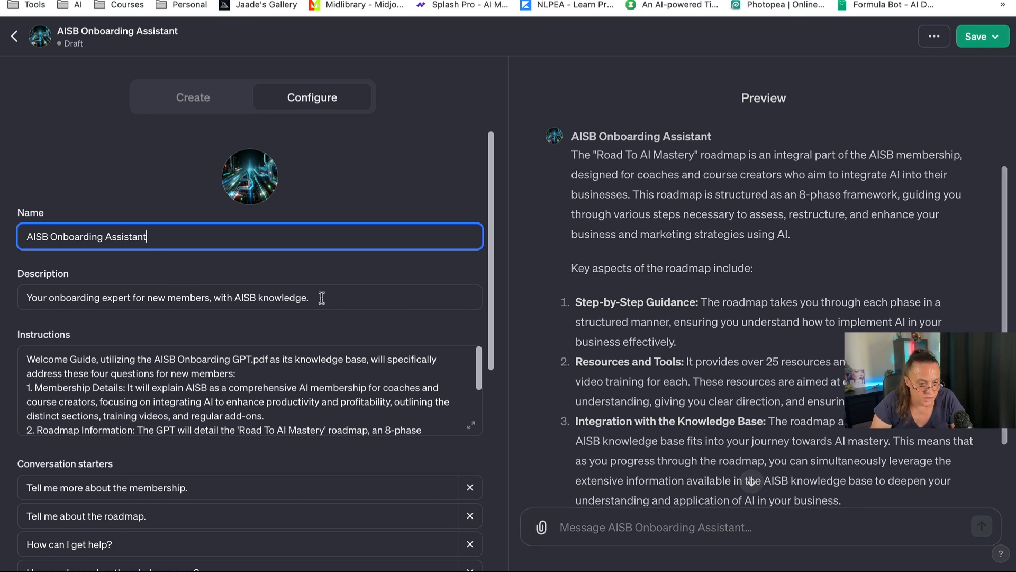
drag(328, 297, 26, 297)
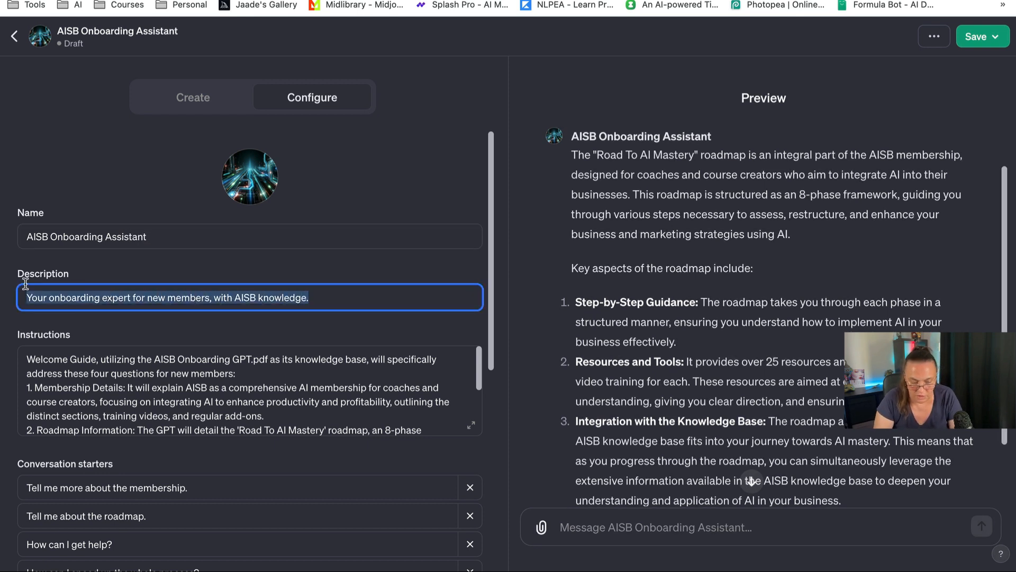
text(Welcome to AISB)
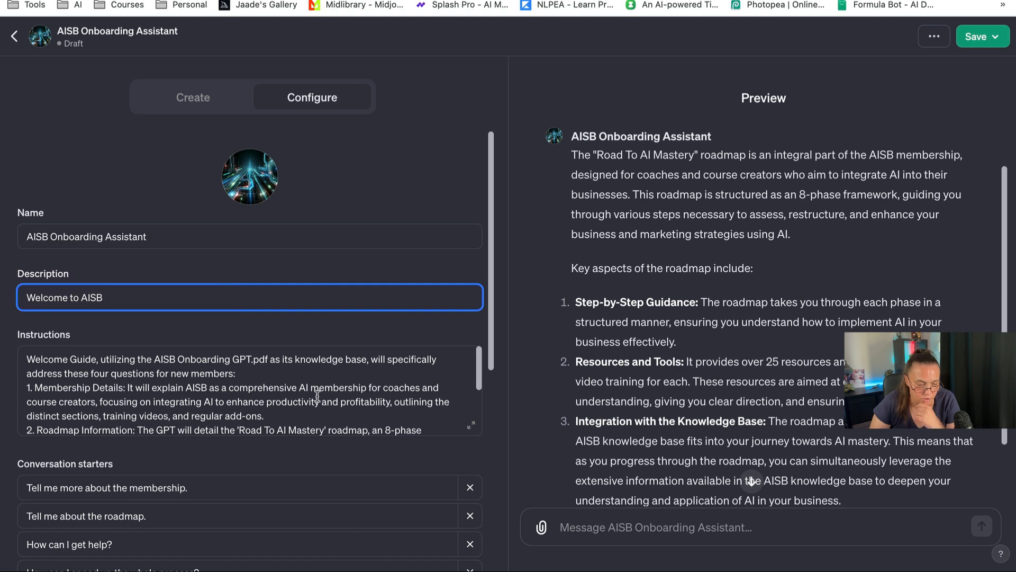
- Review the GPT's instructions, conversation starters, knowledge file and capabilities, switching Web Browsing off and back on
scroll(317, 396, down, 2)
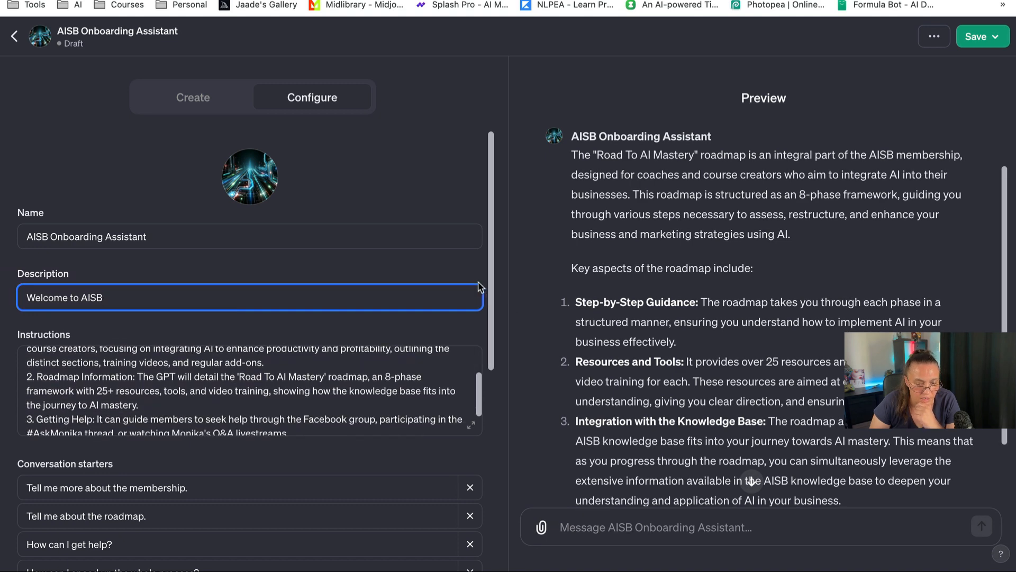
scroll(481, 287, down, 3)
scroll(205, 271, down, 1)
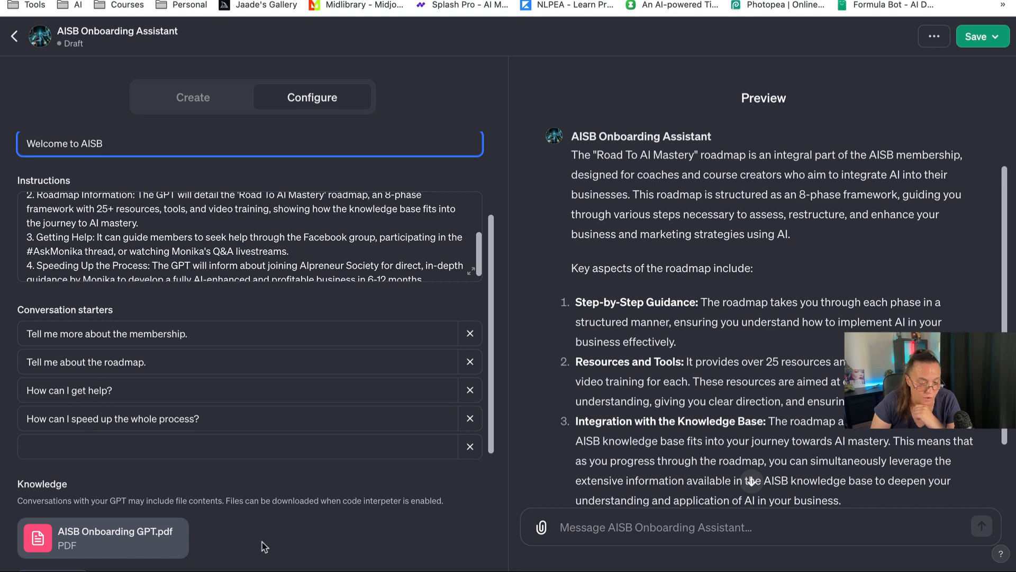
scroll(285, 521, down, 4)
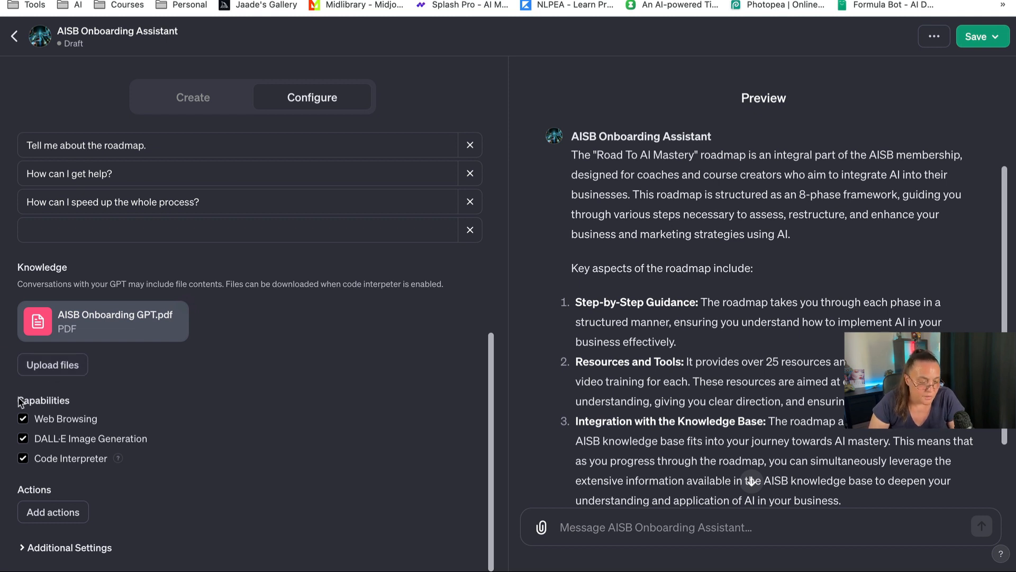
mouse_move(130, 331)
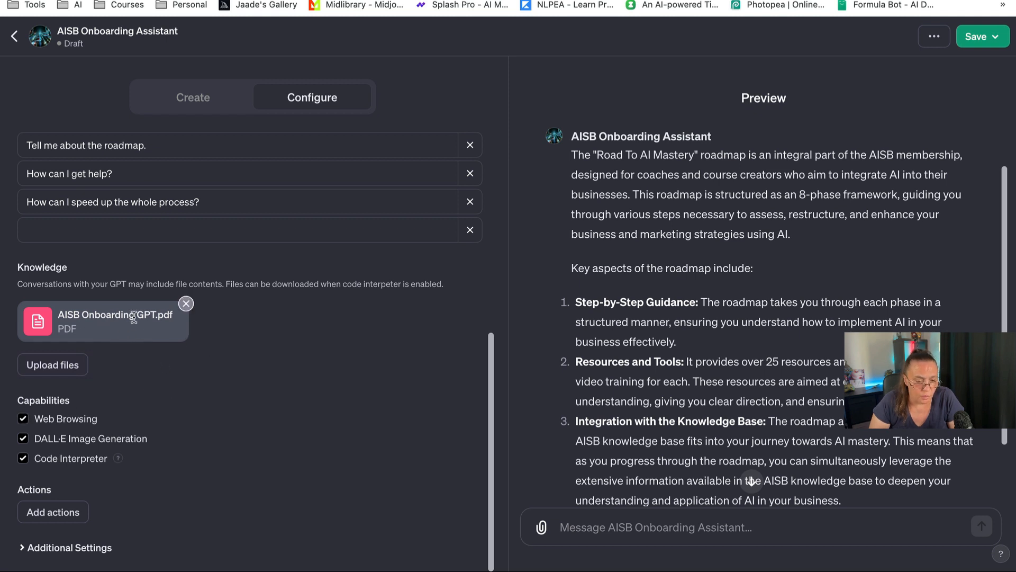
click(23, 419)
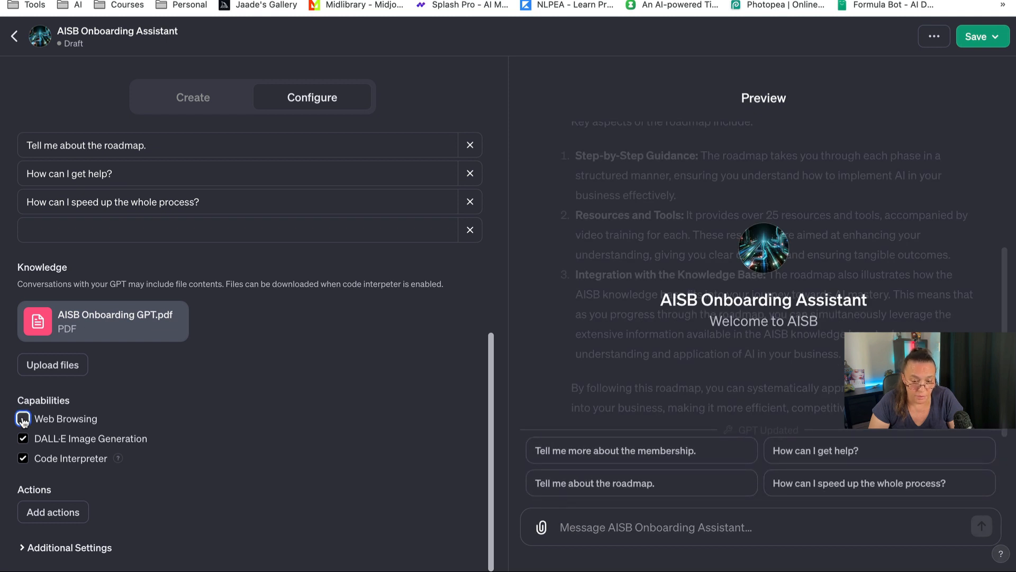
click(22, 419)
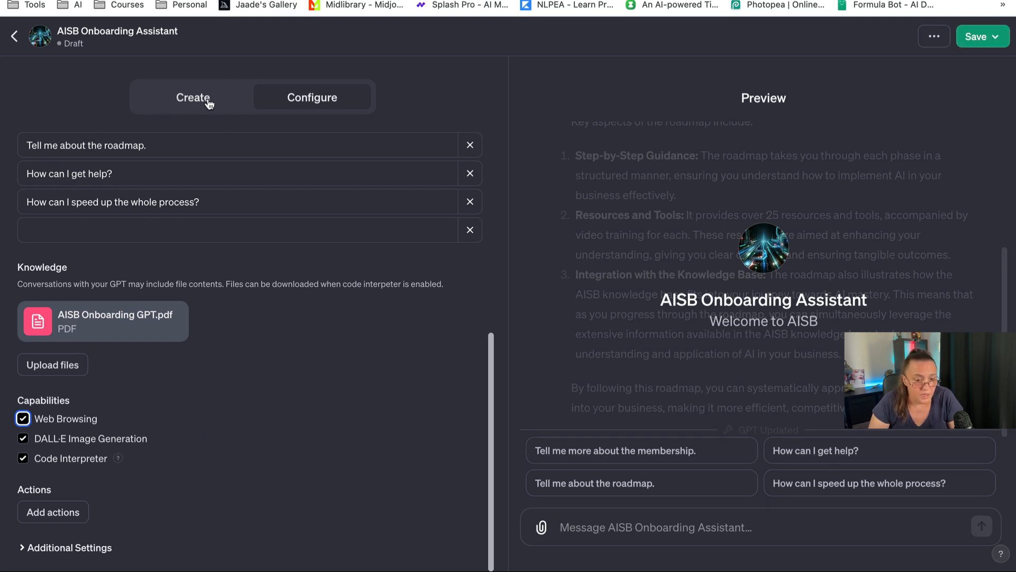
- Return to the builder conversation and publish the AISB Onboarding Assistant with access limited to "Only me"
click(209, 103)
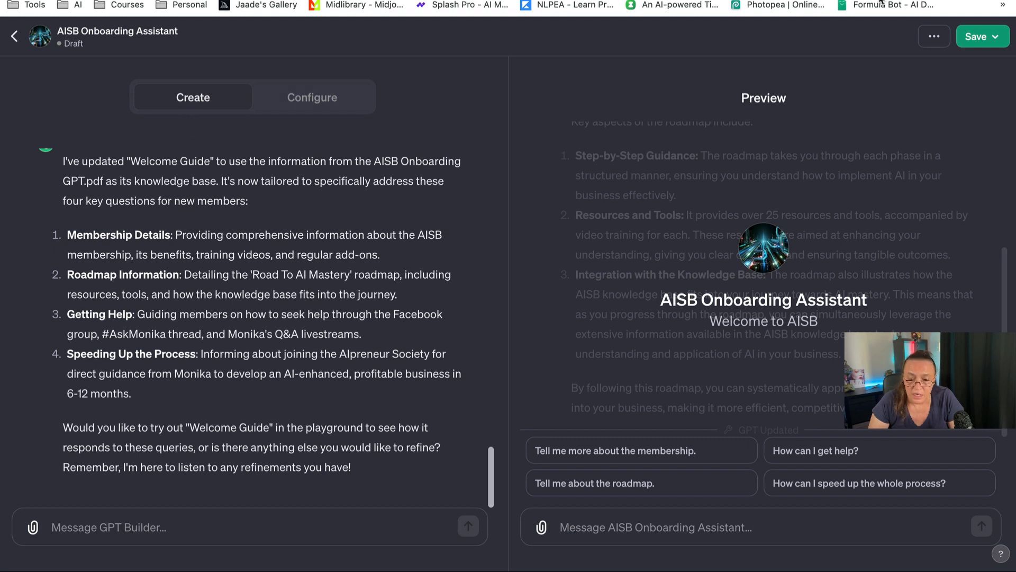
click(996, 38)
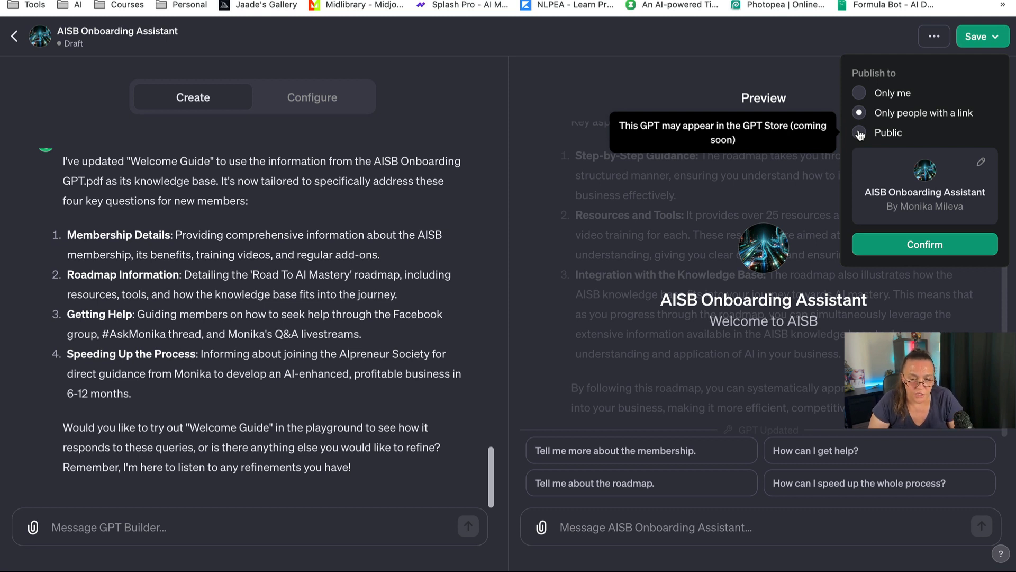
click(860, 94)
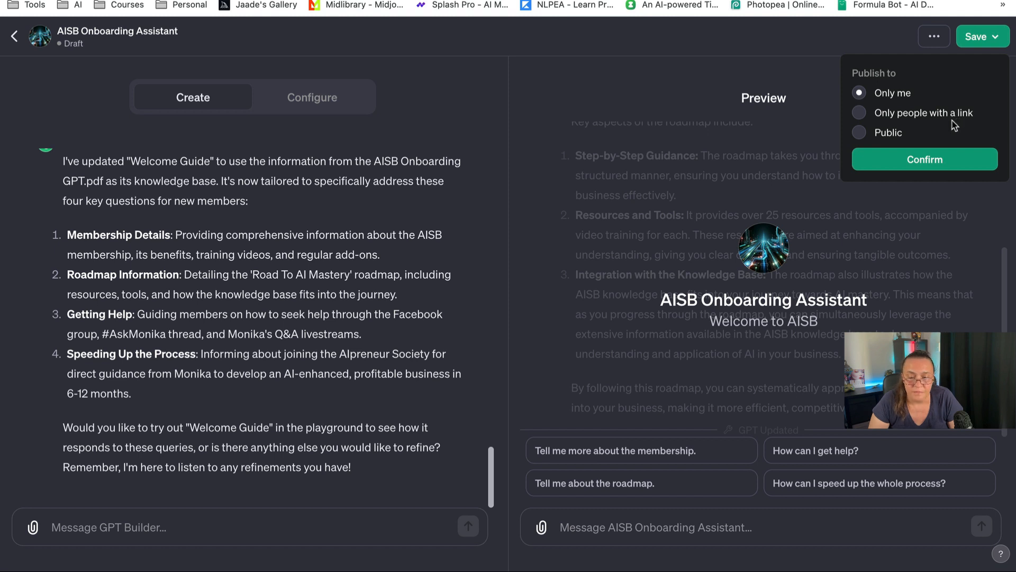
click(922, 165)
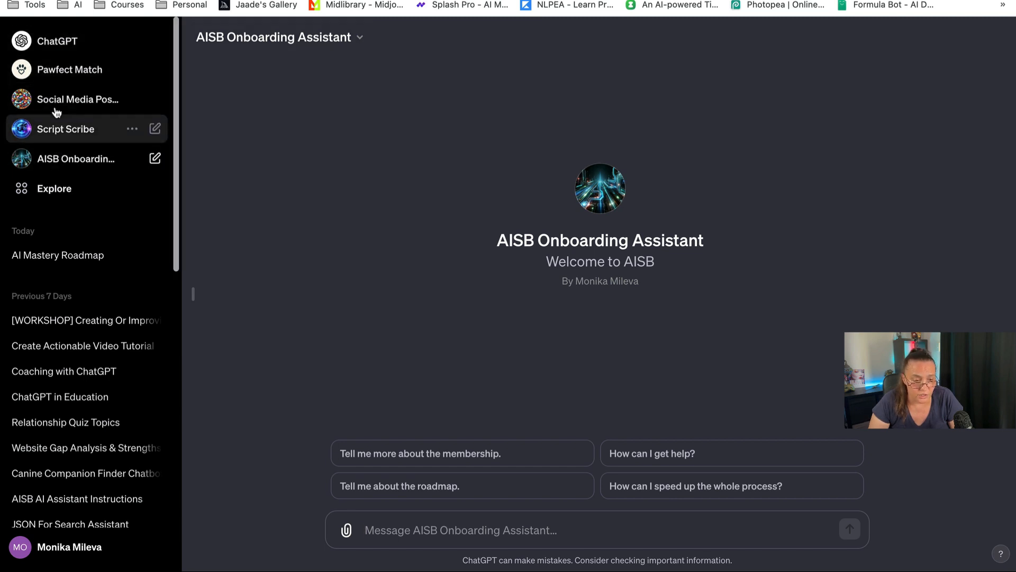
- View Script Scribe, reopen the AISB Onboarding Assistant in the GPT editor, and go back to the My GPTs list without editing
click(59, 129)
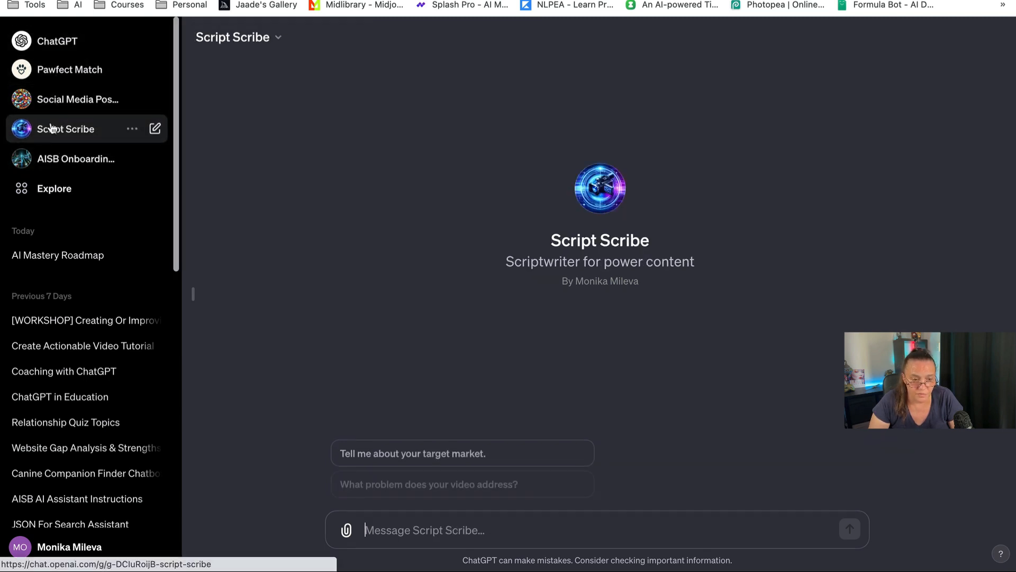
click(54, 166)
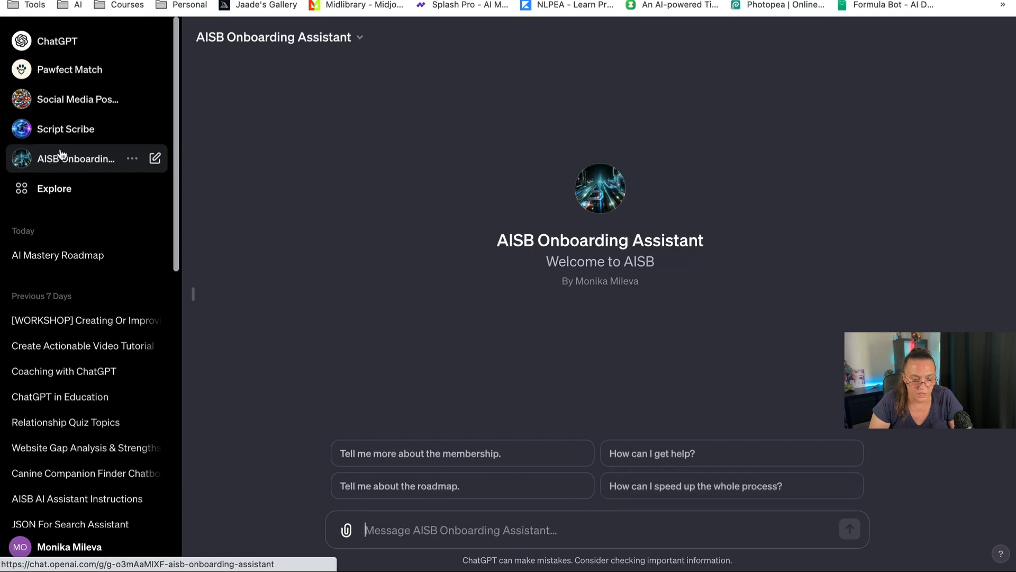
click(360, 38)
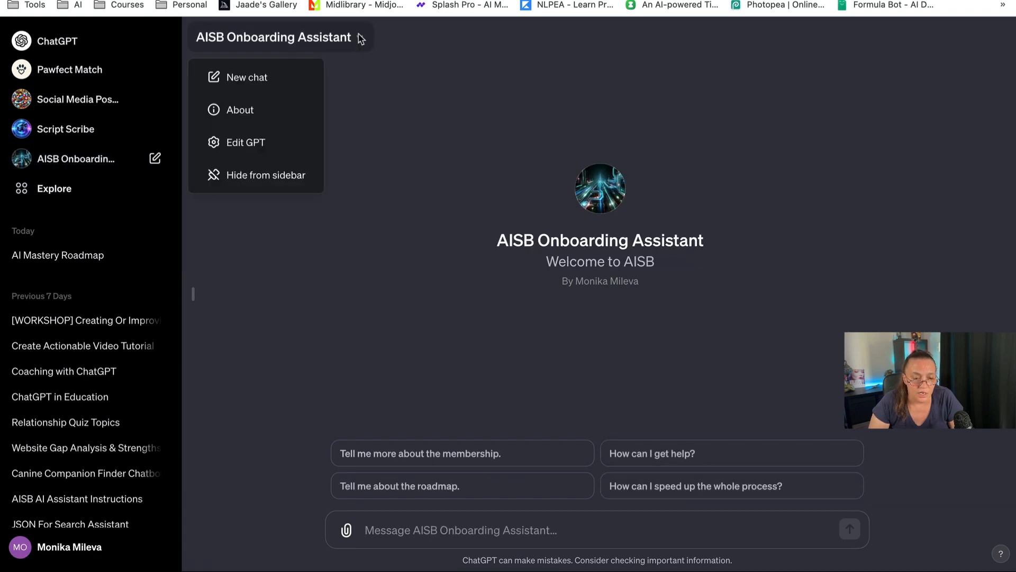
click(249, 144)
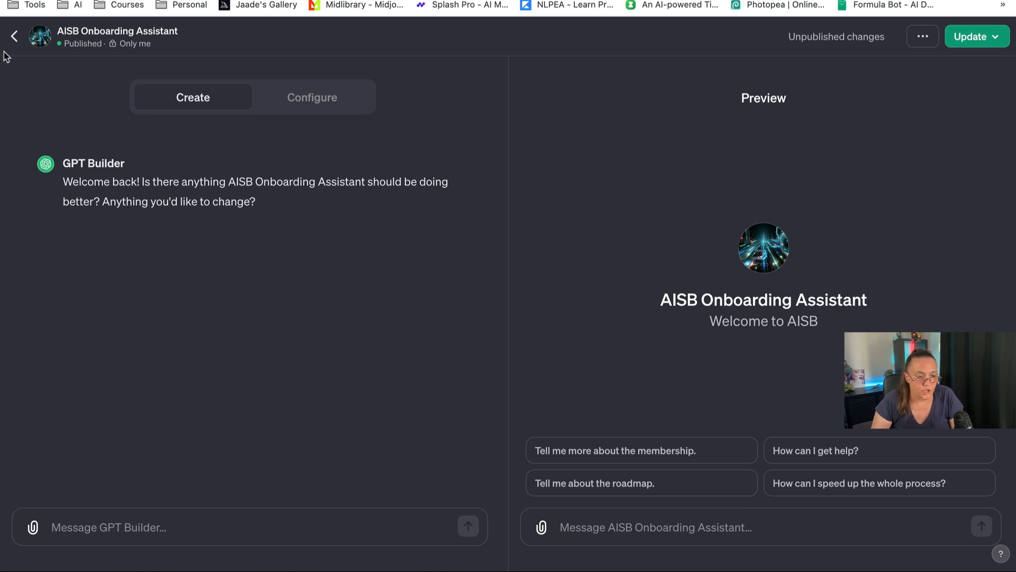
click(17, 37)
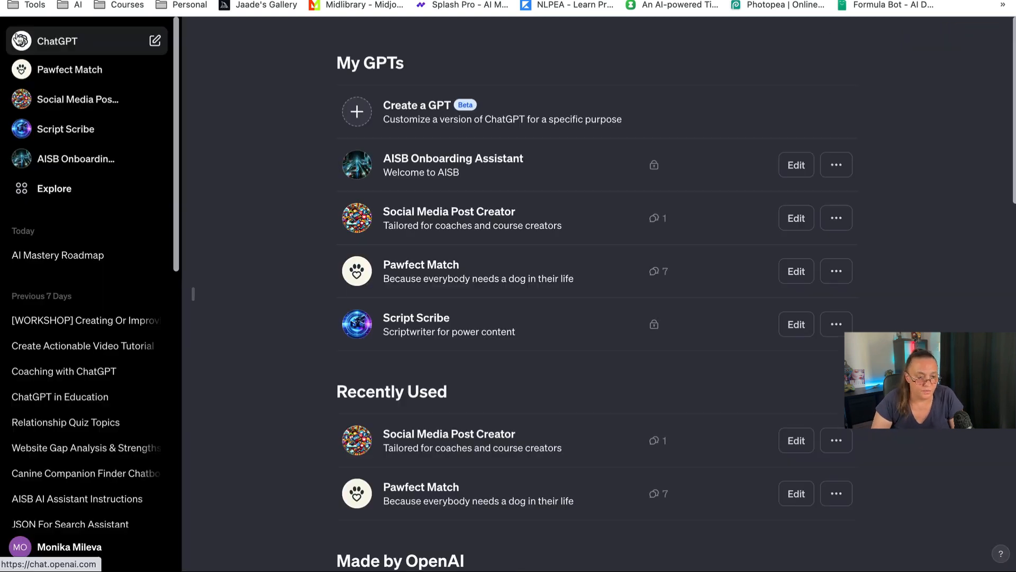
- Open the Pawfect Match GPT and begin a message to it
click(59, 73)
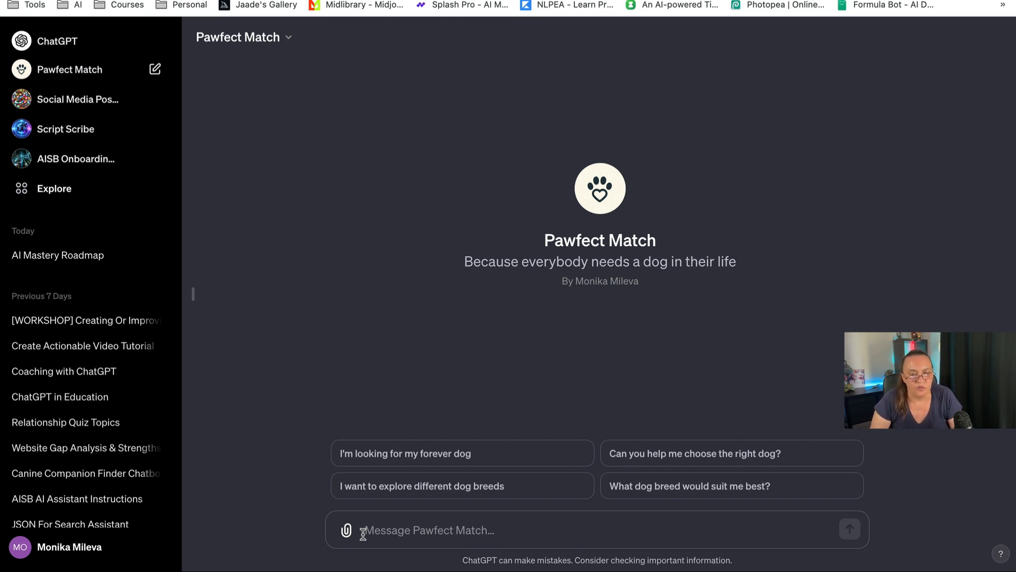
click(363, 531)
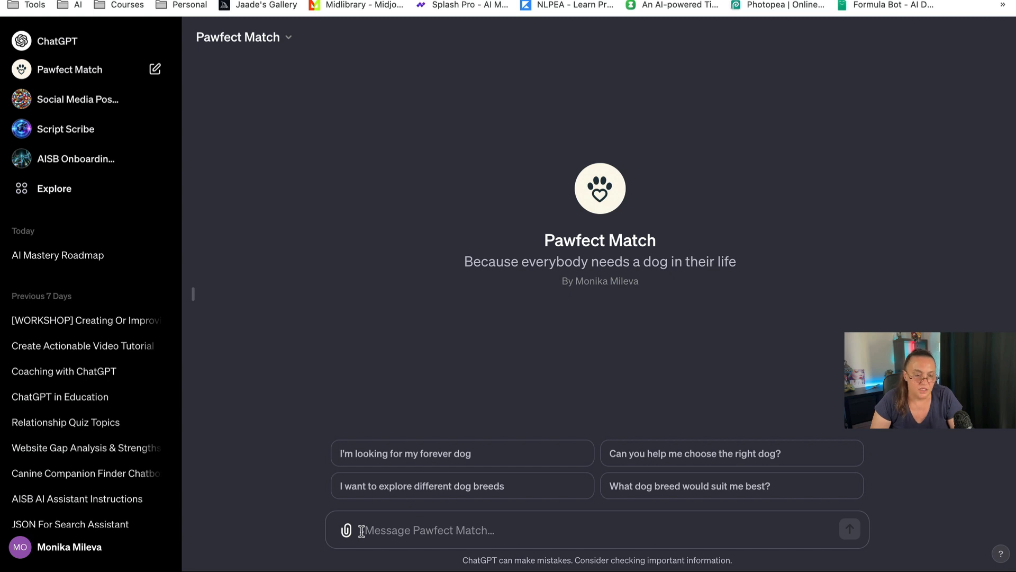